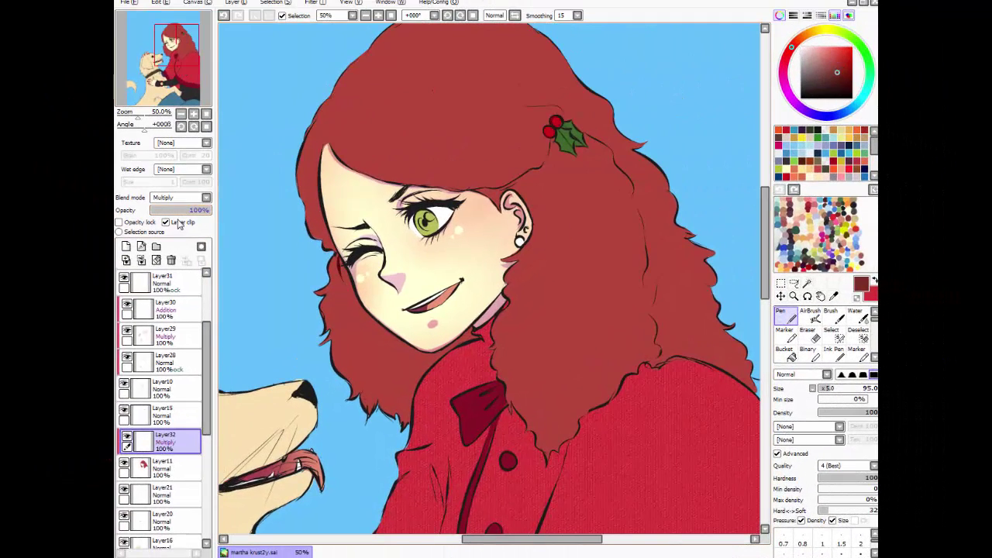
- Paint dark red shadow strands along the hair's left edge, under the chin and at the tips by the dog
left_click_drag(341, 256, 337, 285)
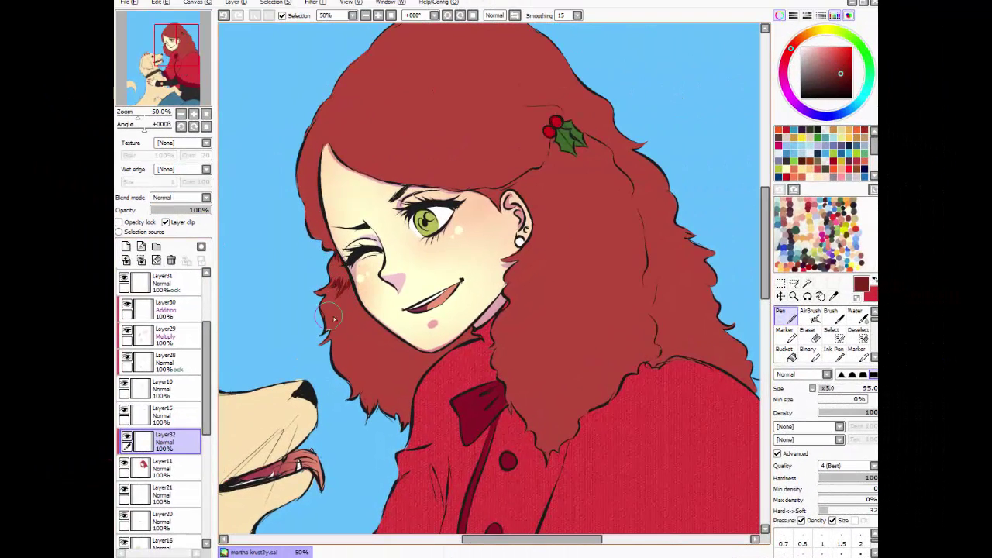
mouse_move(337, 333)
left_mouse_down()
mouse_move(380, 322)
mouse_move(415, 399)
mouse_move(375, 327)
mouse_move(320, 293)
left_mouse_up()
mouse_move(351, 394)
left_mouse_down()
mouse_move(372, 364)
mouse_move(387, 403)
mouse_move(379, 418)
mouse_move(364, 400)
left_mouse_up()
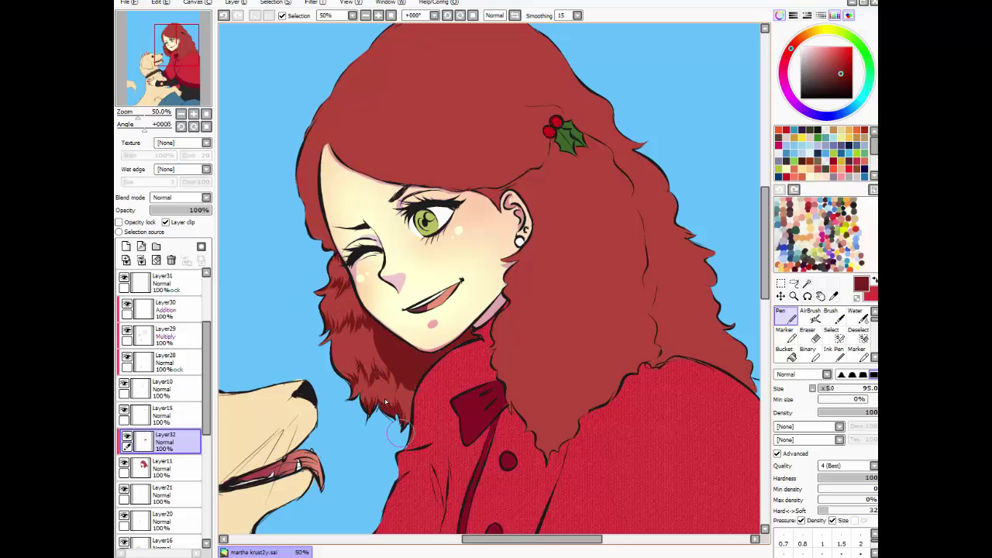
mouse_move(395, 434)
left_mouse_down()
mouse_move(379, 360)
mouse_move(418, 414)
left_mouse_up()
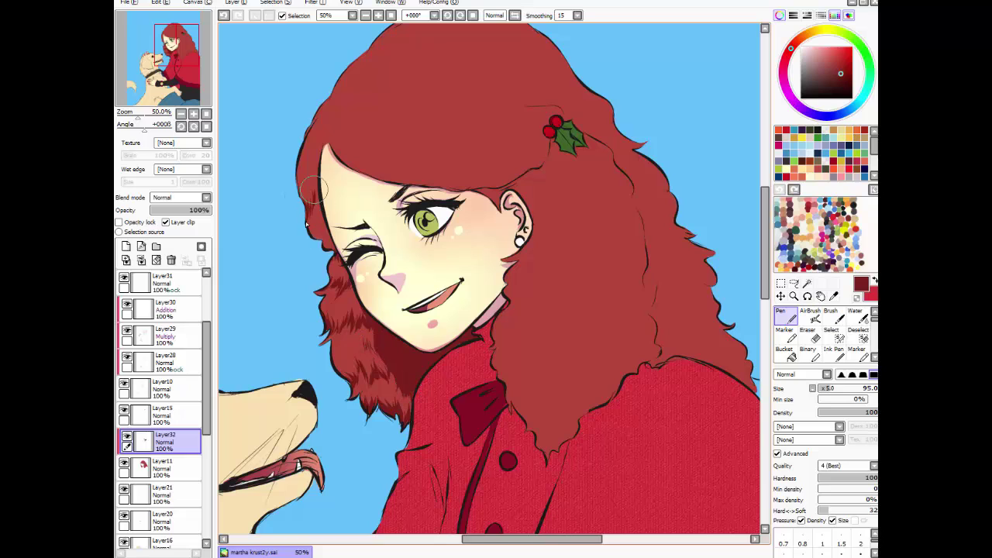
- Add dark red shadow strands along the upper-left hair edge, the fringe by the ear and down the hair
left_click_drag(314, 126, 316, 163)
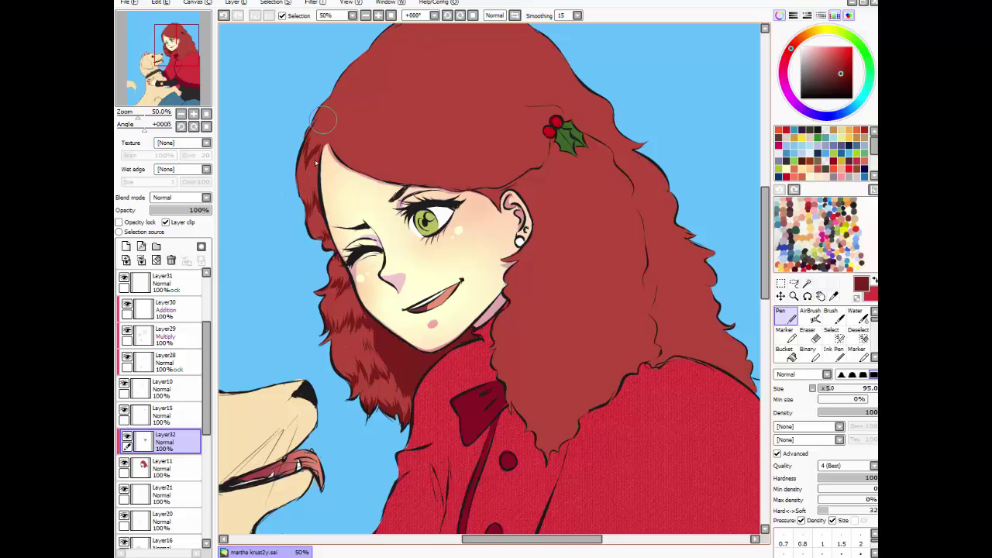
mouse_move(326, 116)
left_mouse_down()
mouse_move(339, 79)
mouse_move(318, 151)
left_mouse_up()
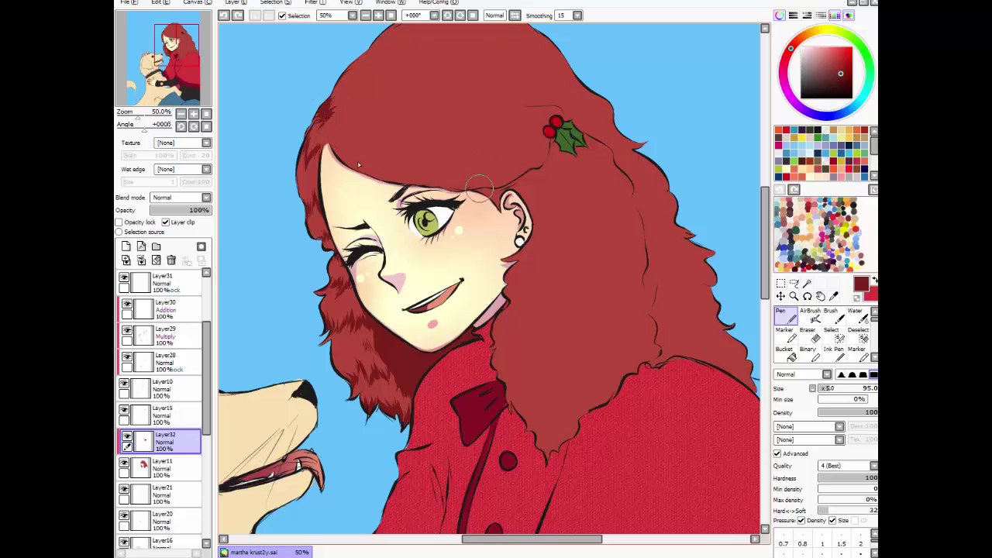
left_click_drag(469, 207, 533, 174)
scroll(620, 159, "right", 5)
mouse_move(399, 158)
left_mouse_down()
mouse_move(426, 339)
mouse_move(473, 232)
mouse_move(434, 364)
left_mouse_up()
scroll(542, 263, "up", 3)
scroll(542, 264, "left", 4)
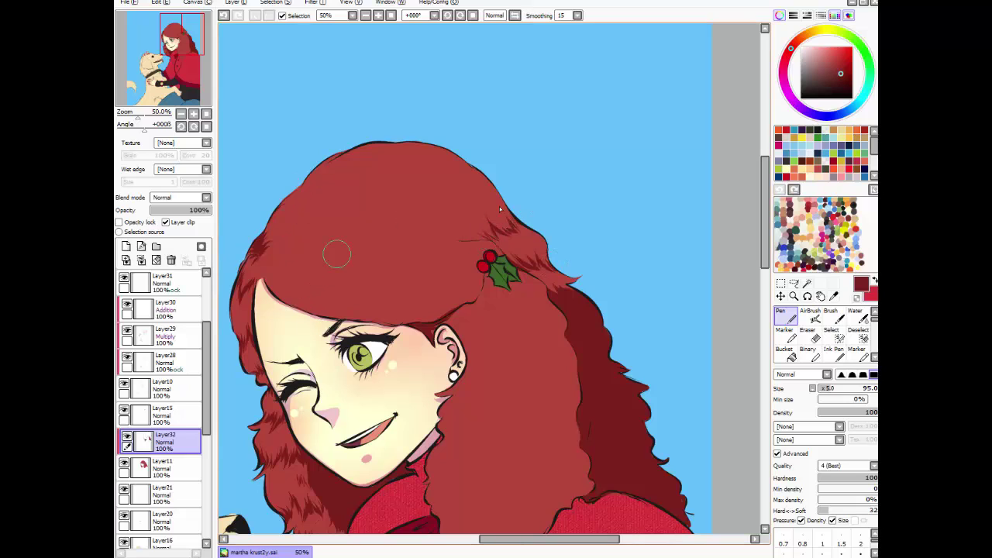
- Paint dark red shadow strands across the top of the hair above the eye and forehead
mouse_move(336, 310)
left_mouse_down()
mouse_move(403, 268)
mouse_move(422, 271)
mouse_move(388, 213)
mouse_move(395, 186)
left_mouse_up()
left_click_drag(442, 240, 410, 188)
mouse_move(461, 221)
left_mouse_down()
mouse_move(415, 186)
mouse_move(434, 166)
left_mouse_up()
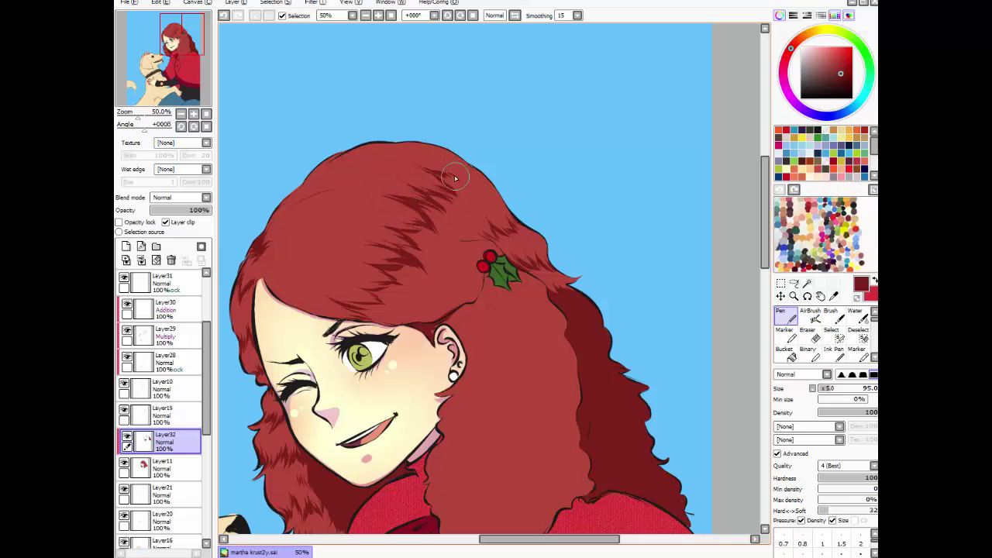
left_click_drag(489, 186, 457, 151)
left_click_drag(469, 186, 426, 159)
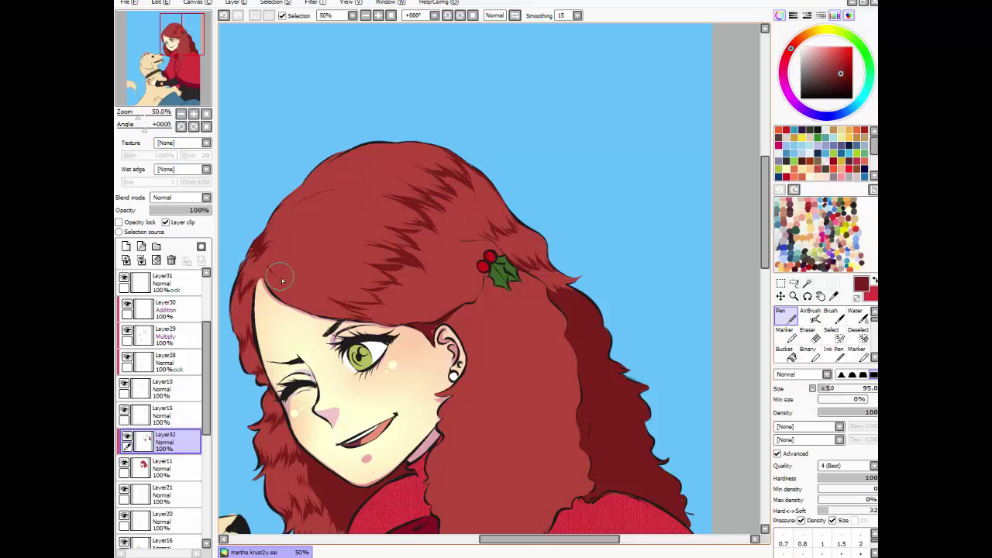
scroll(354, 287, "down", 3)
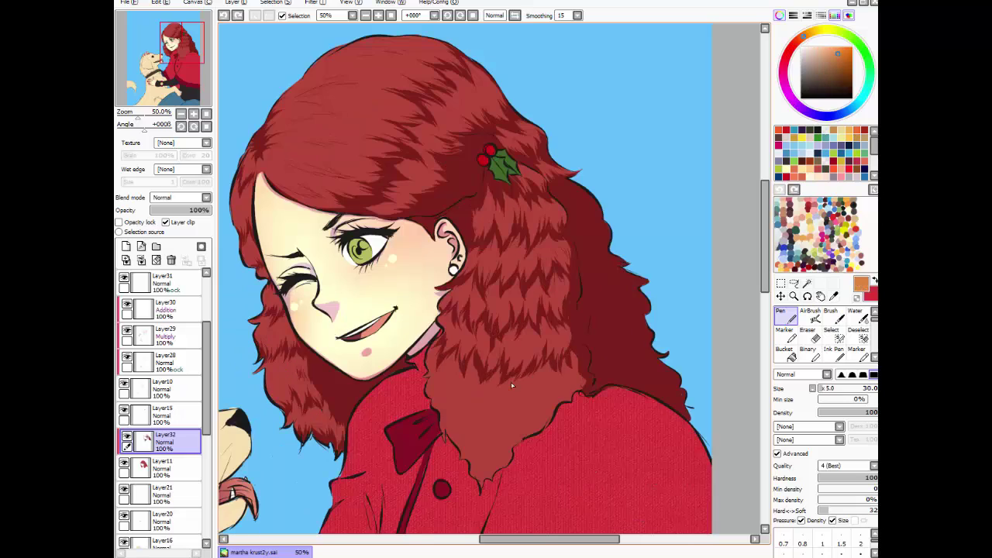
- Darken the lower hair shading, then paint orange highlight strands on the lower locks on a new Addition layer
left_click_drag(434, 349, 527, 418)
mouse_move(581, 364)
left_mouse_down()
mouse_move(512, 403)
mouse_move(465, 481)
left_mouse_up()
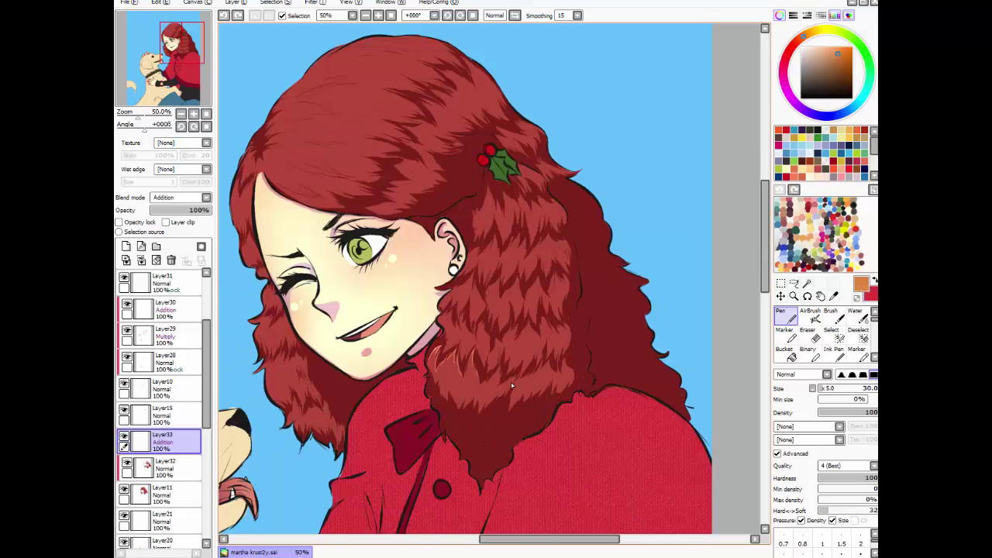
mouse_move(443, 391)
left_mouse_down()
mouse_move(432, 364)
mouse_move(446, 378)
left_mouse_up()
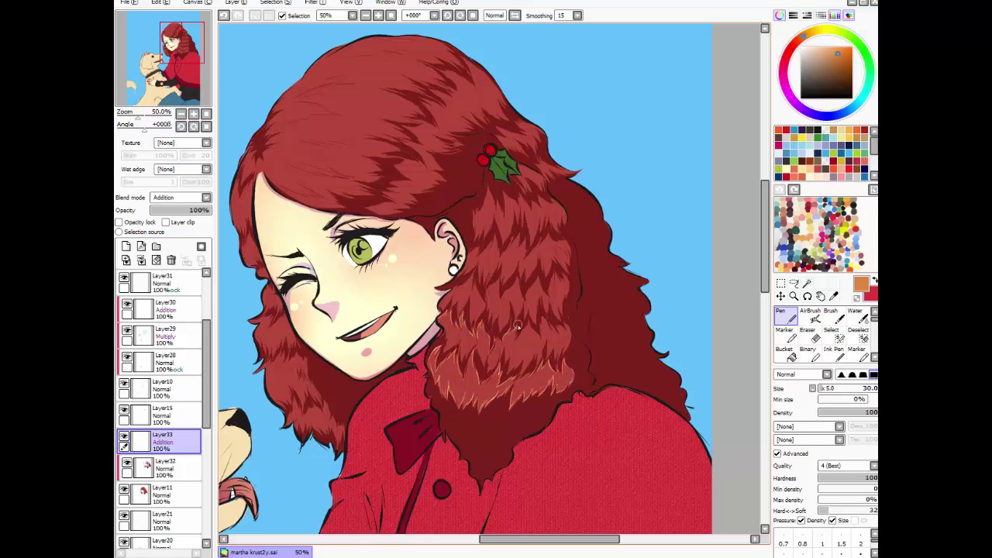
left_click_drag(536, 335, 558, 315)
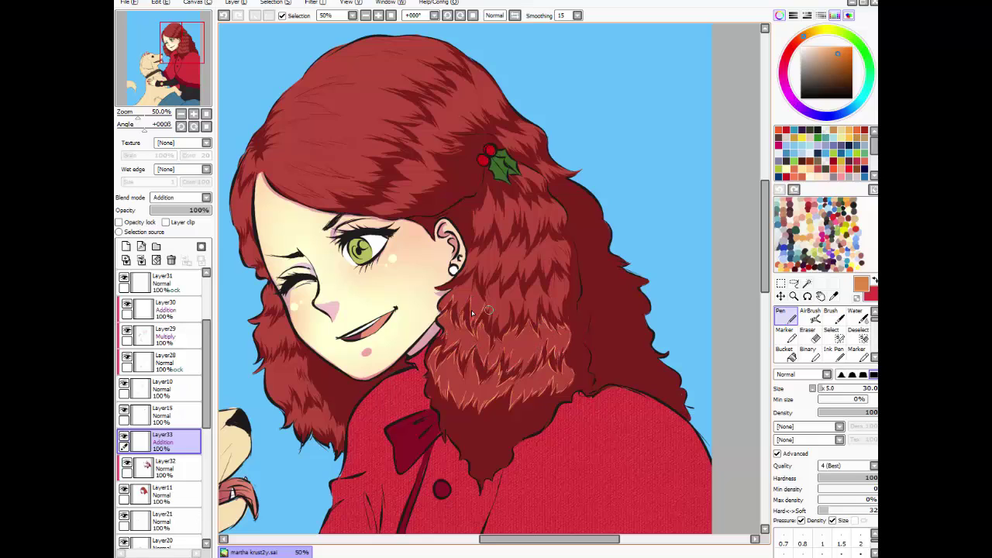
mouse_move(537, 317)
left_mouse_down()
mouse_move(551, 291)
mouse_move(560, 299)
left_mouse_up()
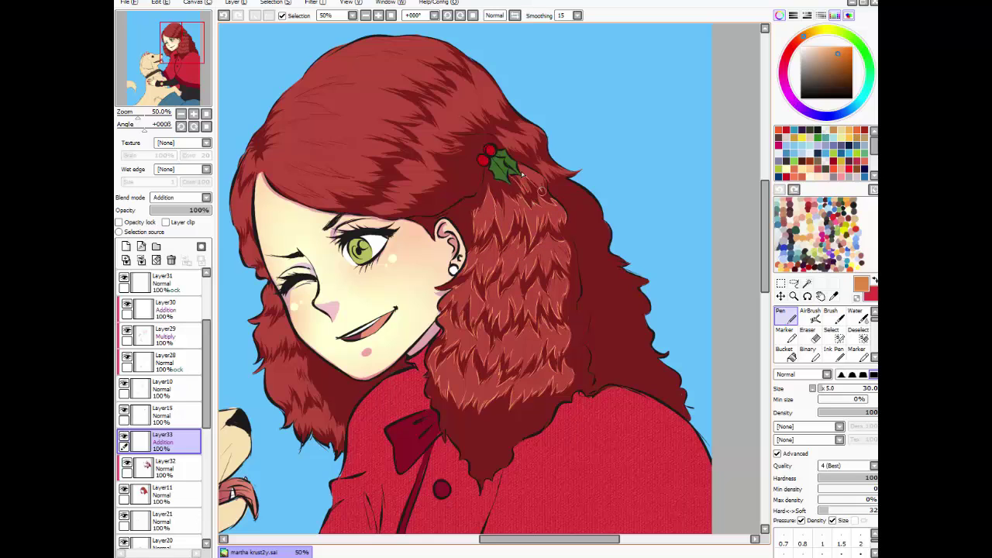
- Clip the highlight layer to the hair, tilt the canvas about 59 degrees, and start orange strands on the upper hair
left_click(184, 223)
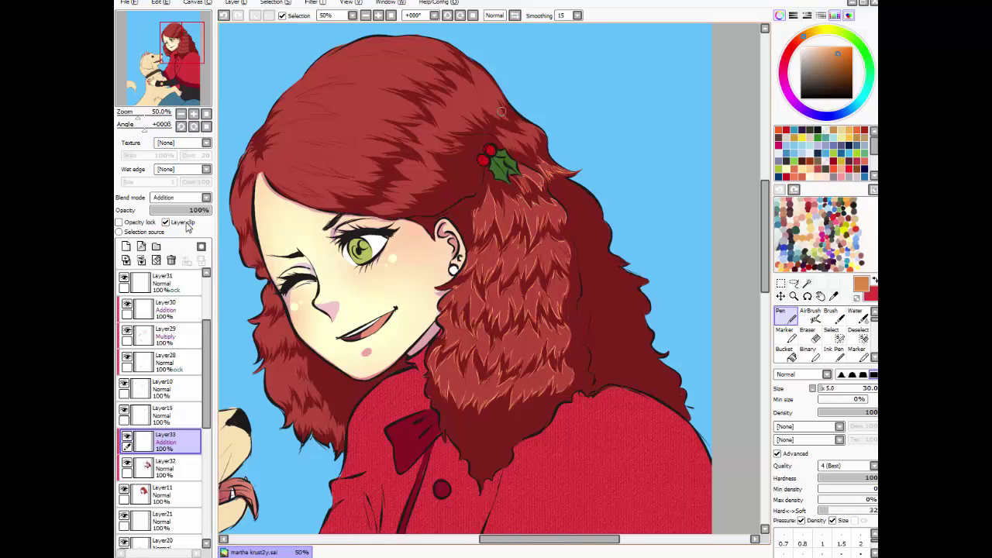
mouse_move(498, 125)
left_mouse_down()
mouse_move(617, 213)
mouse_move(614, 183)
left_mouse_up()
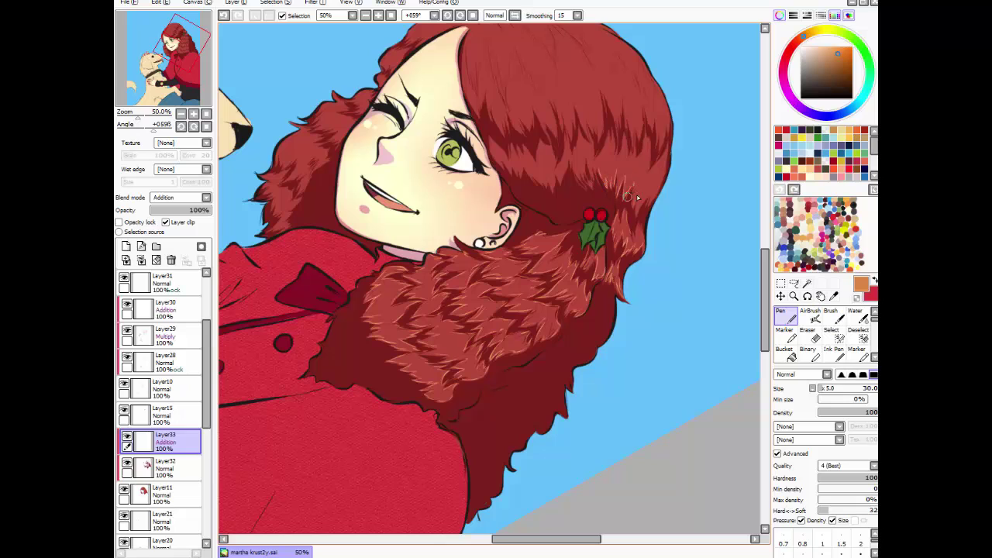
scroll(501, 176, "up", 3)
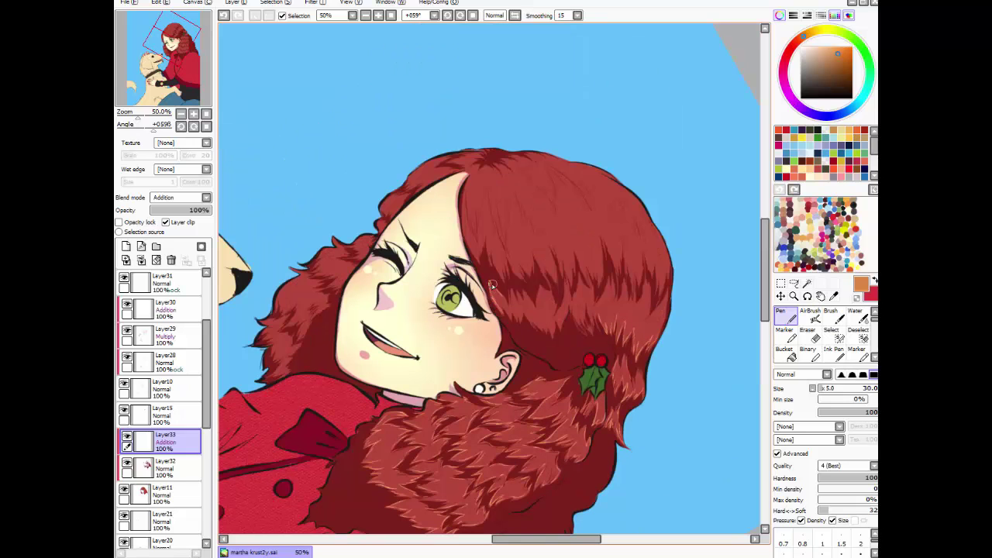
mouse_move(543, 287)
left_mouse_down()
mouse_move(620, 296)
mouse_move(648, 320)
left_mouse_up()
left_click_drag(487, 290, 562, 345)
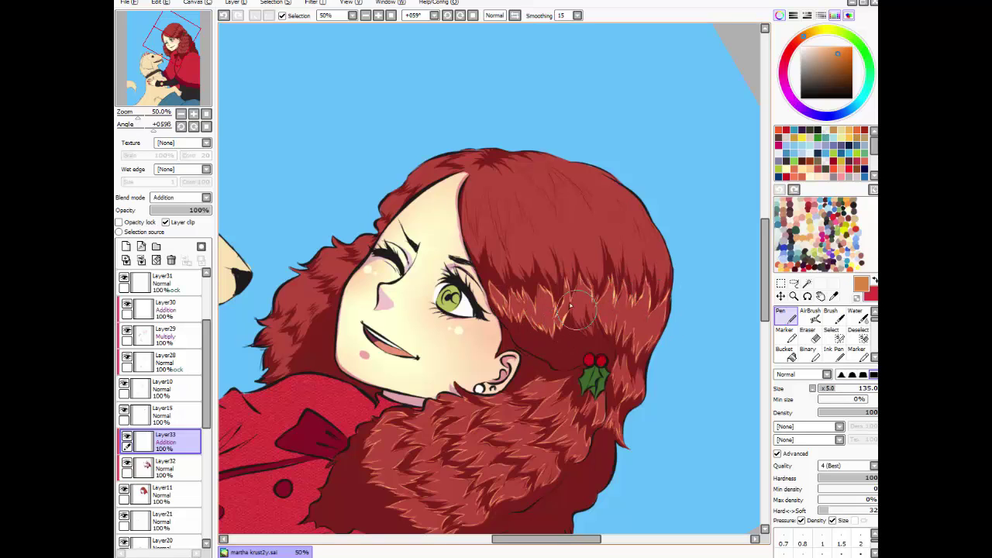
left_click_drag(559, 298, 608, 334)
- Extend the orange highlights across the crown and add a highlight strand near the hairline
mouse_move(504, 266)
left_mouse_down()
mouse_move(542, 291)
mouse_move(578, 290)
left_mouse_up()
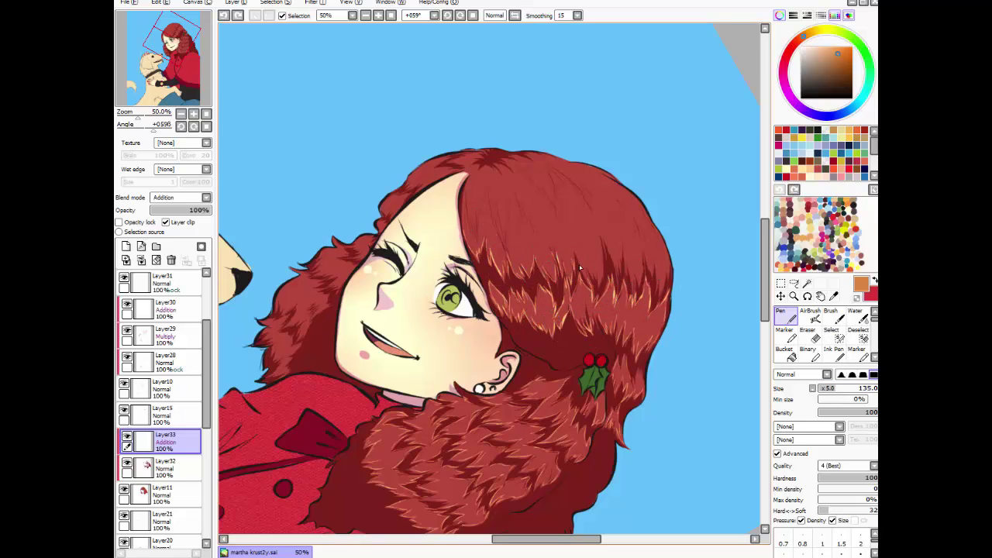
left_click_drag(585, 252, 624, 295)
left_click_drag(620, 251, 654, 269)
left_click_drag(467, 182, 475, 226)
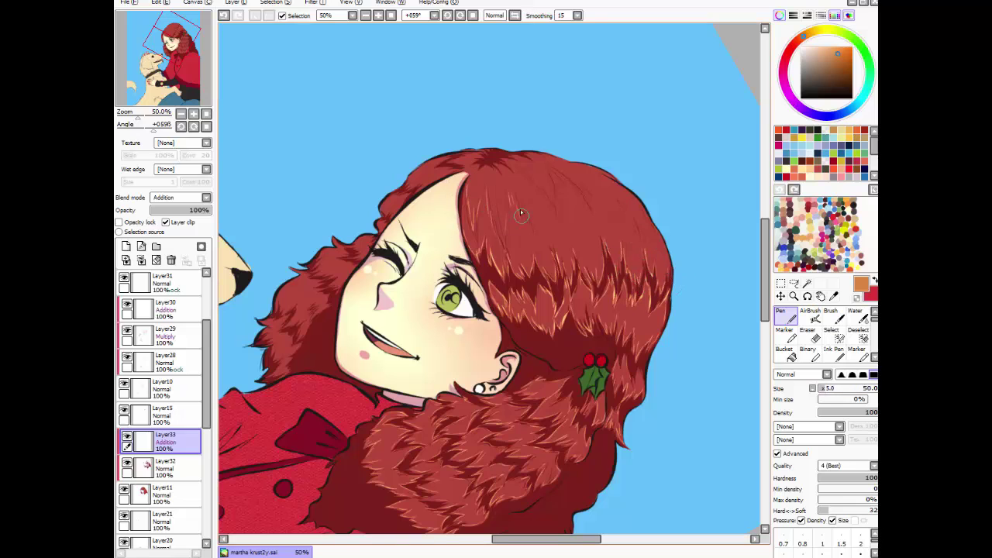
- Mirror the view, return the canvas to upright, and select Layer32
key("h")
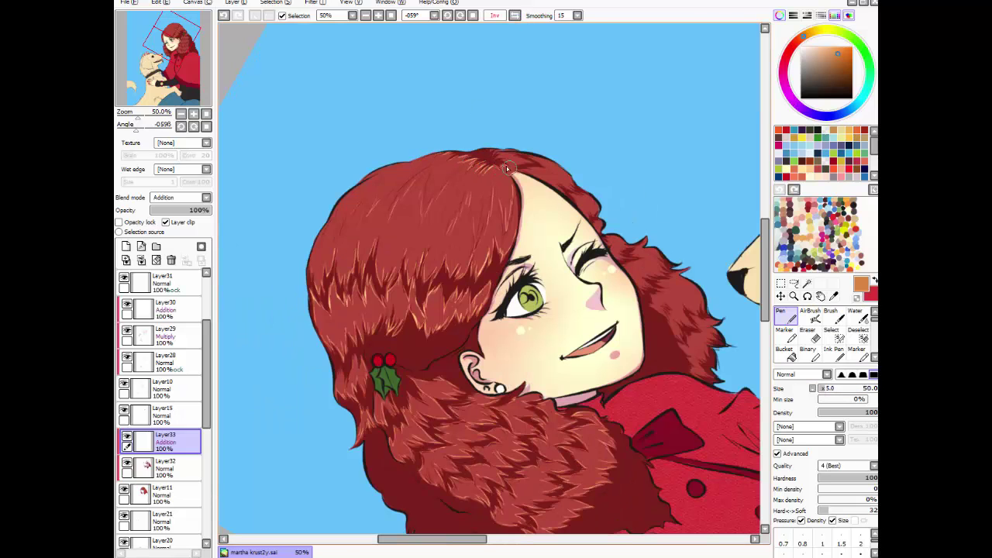
key("Home")
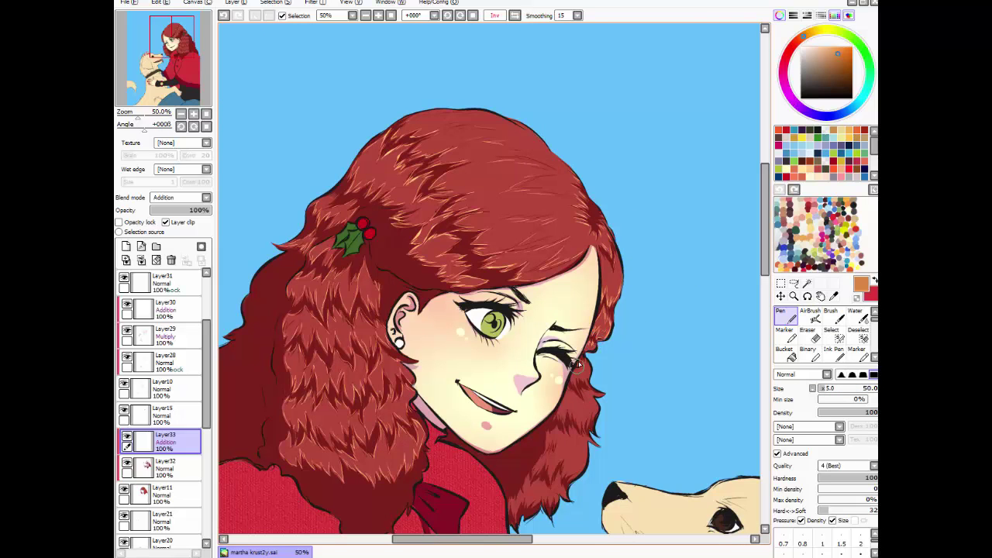
left_click_drag(764, 286, 765, 252)
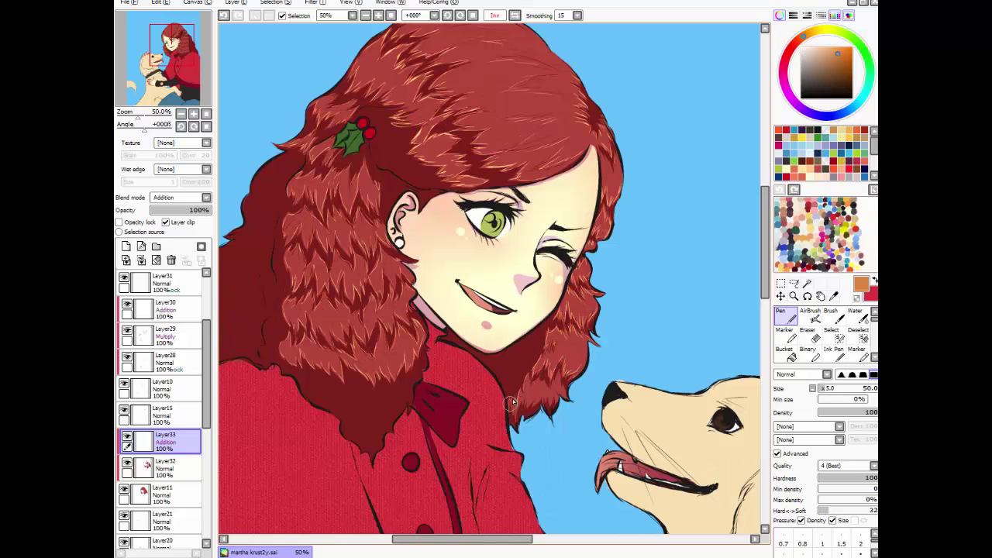
left_click(165, 465)
- Unlock and unclip Layer32, add a new clipped layer, and airbrush darker shading over the lower hair
scroll(429, 187, "down", 1)
key("v")
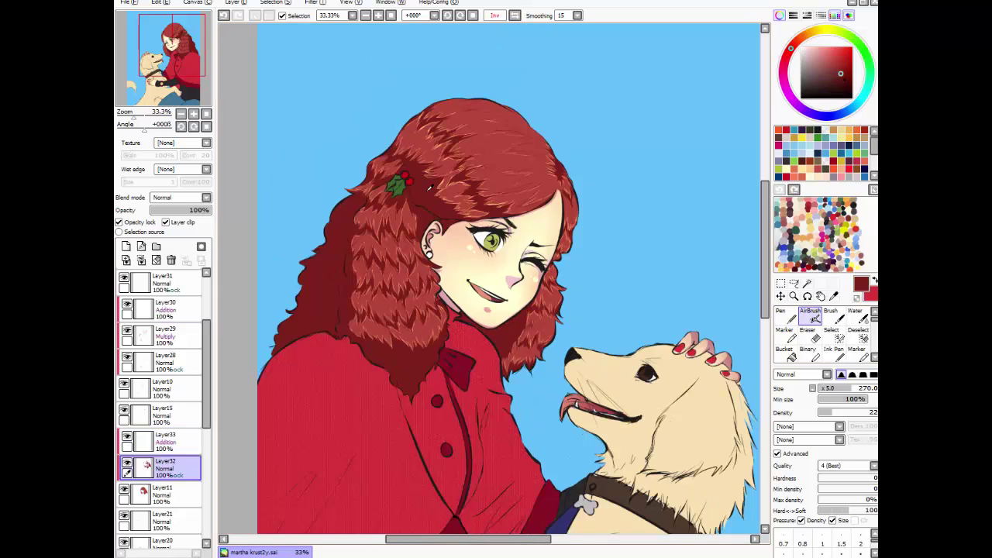
left_click(119, 222)
left_click(165, 222)
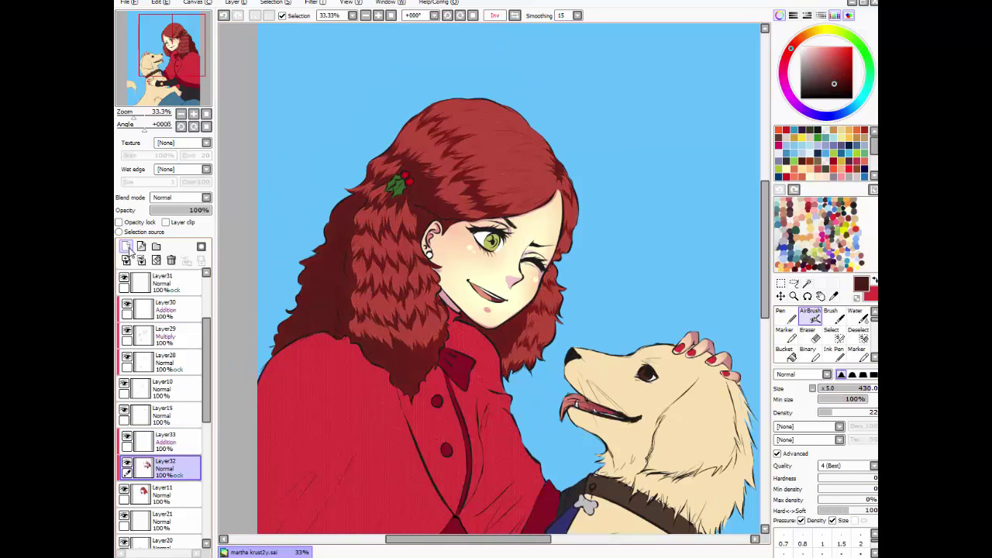
left_click(126, 247)
left_click(165, 222)
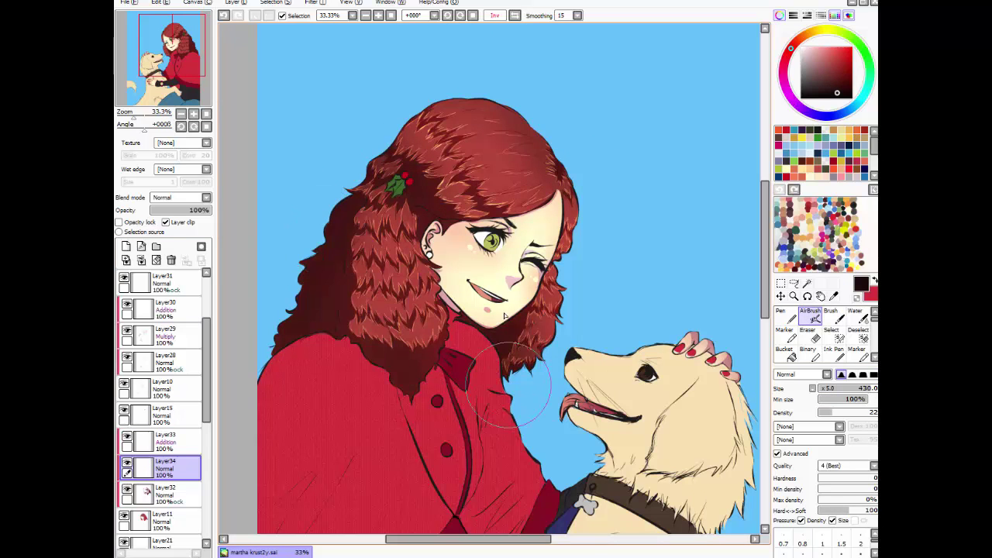
left_click_drag(434, 333, 325, 232)
- On another clipped layer set to Overlay, draw short dark pen strands along the hair outline and lower-left edge
key("n")
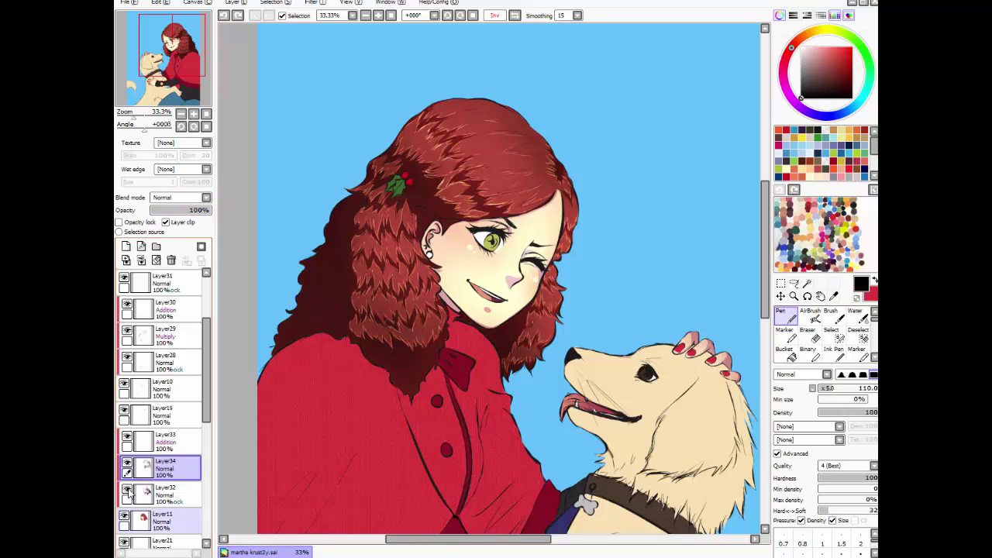
left_click(126, 247)
left_click(165, 222)
left_click_drag(334, 248, 299, 275)
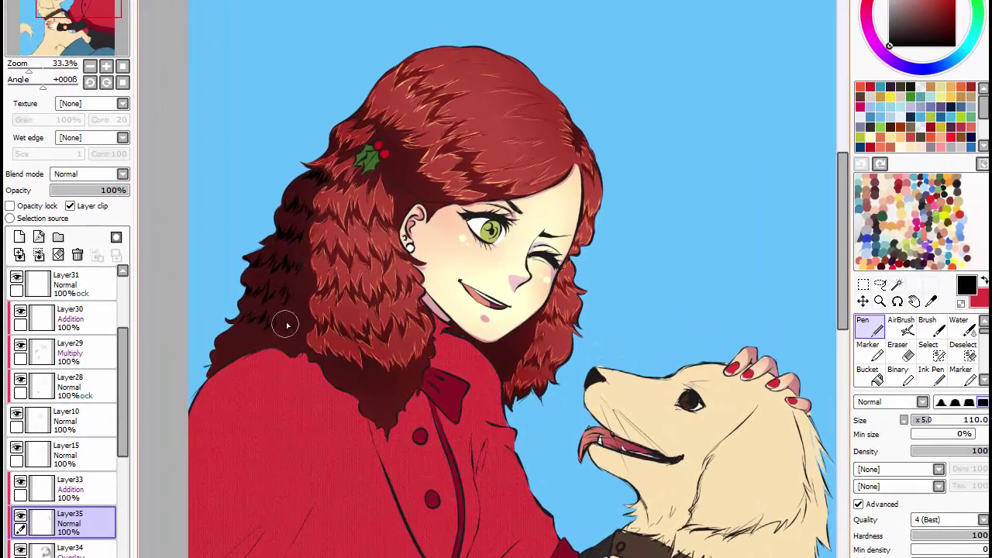
left_click_drag(225, 357, 236, 341)
left_click(88, 174)
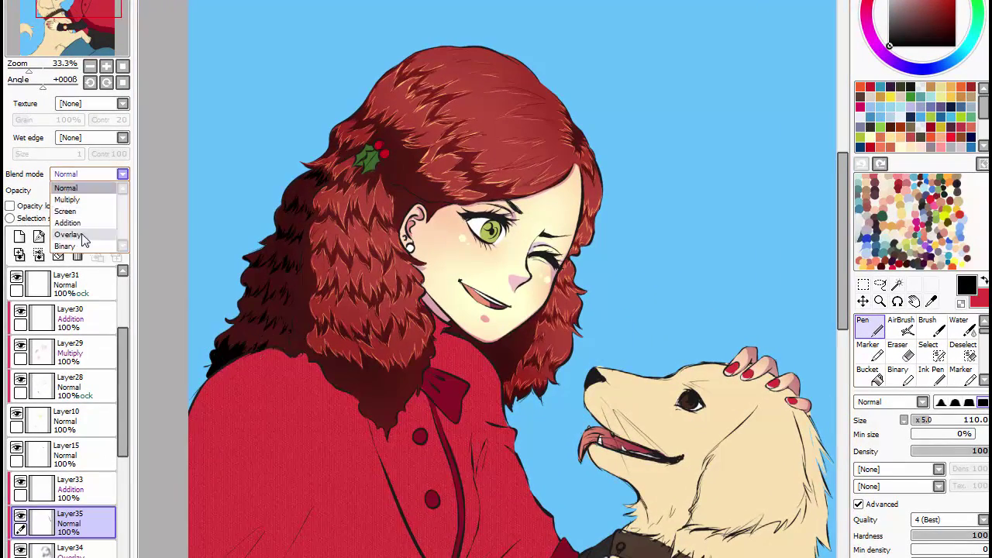
left_click(78, 210)
left_click_drag(108, 190, 91, 190)
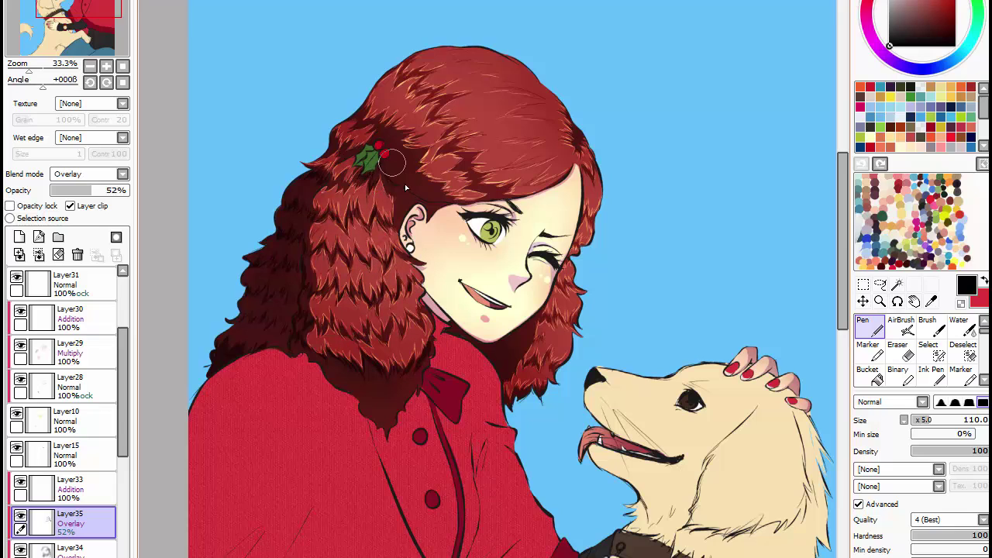
- Switch to the blending brush and back to the pen, then flip the canvas horizontally
key("c")
left_click(868, 325)
key("h")
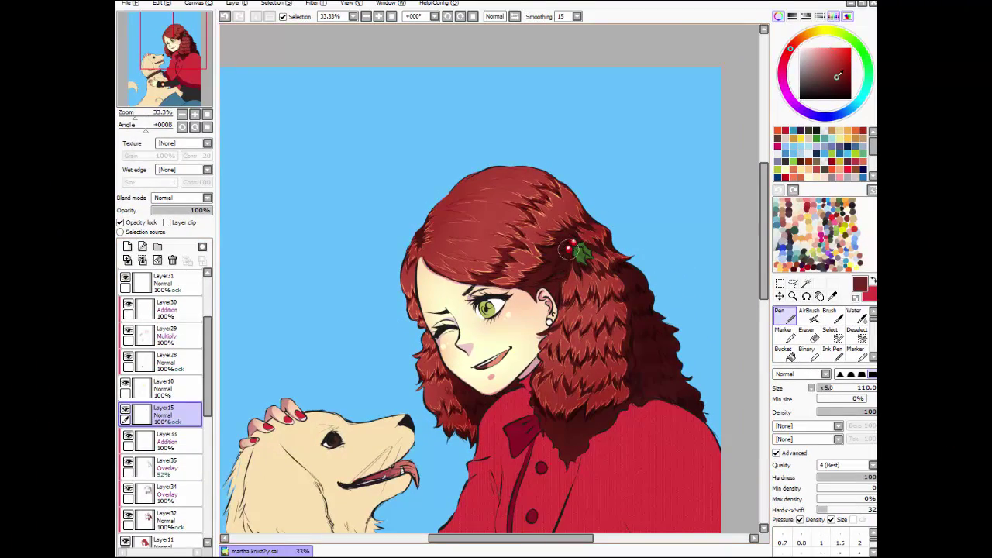
- Touch up the holly leaf with its dark green, then shade the dog's head and chest fur in light brown
left_click(579, 249, "alt")
left_click_drag(590, 270, 578, 261)
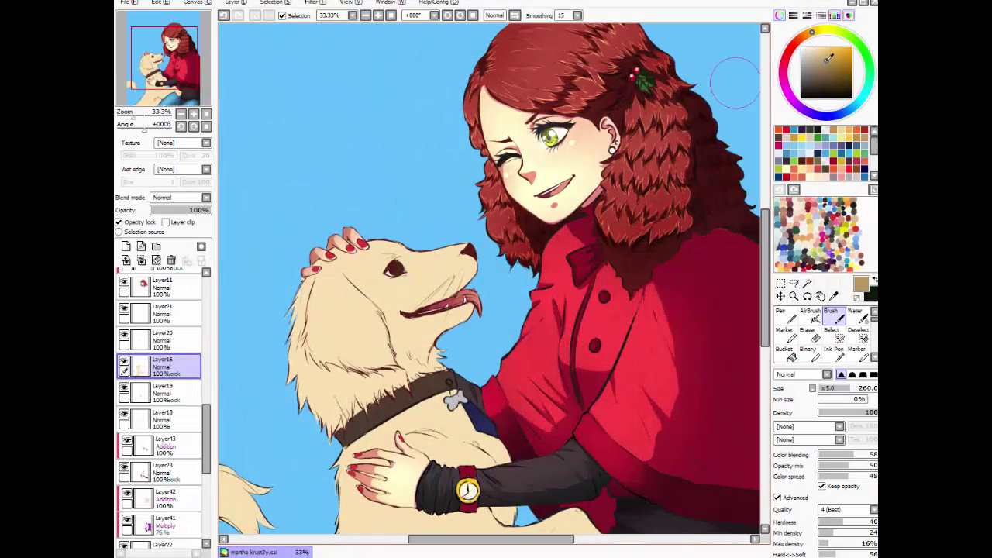
left_click(804, 37)
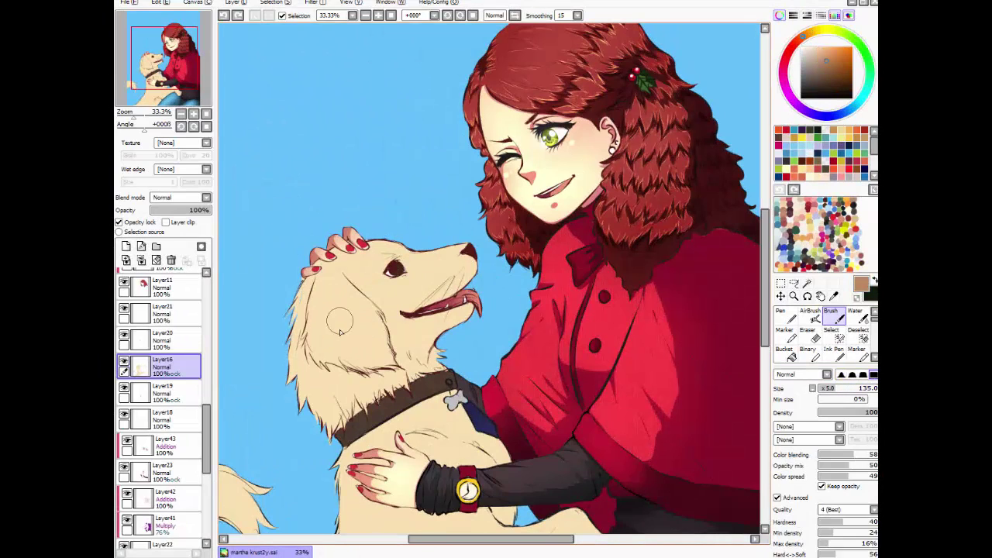
mouse_move(339, 332)
left_mouse_down()
mouse_move(310, 343)
mouse_move(352, 364)
mouse_move(333, 324)
mouse_move(402, 375)
mouse_move(370, 322)
mouse_move(386, 337)
left_mouse_up()
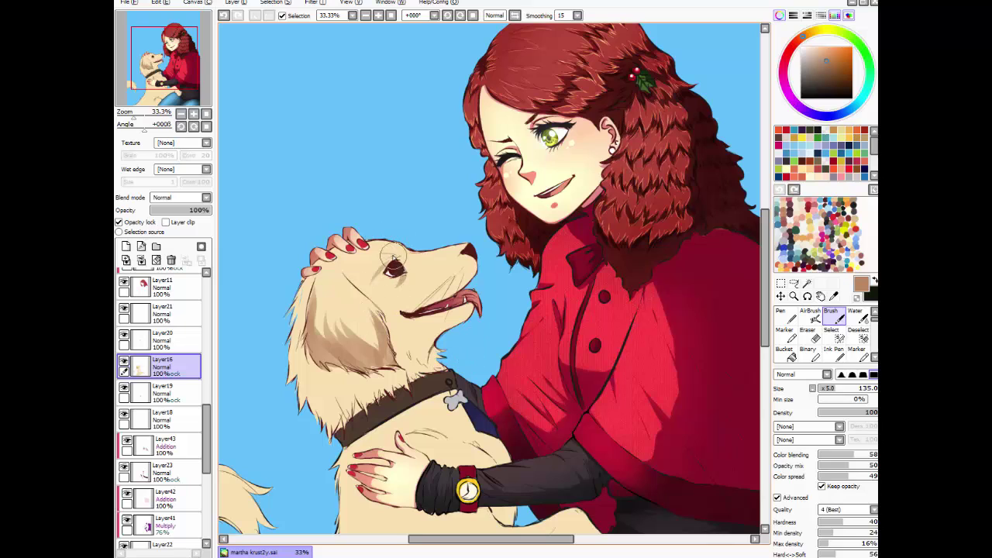
mouse_move(393, 257)
left_mouse_down()
mouse_move(353, 267)
mouse_move(388, 285)
mouse_move(360, 292)
mouse_move(388, 299)
left_mouse_up()
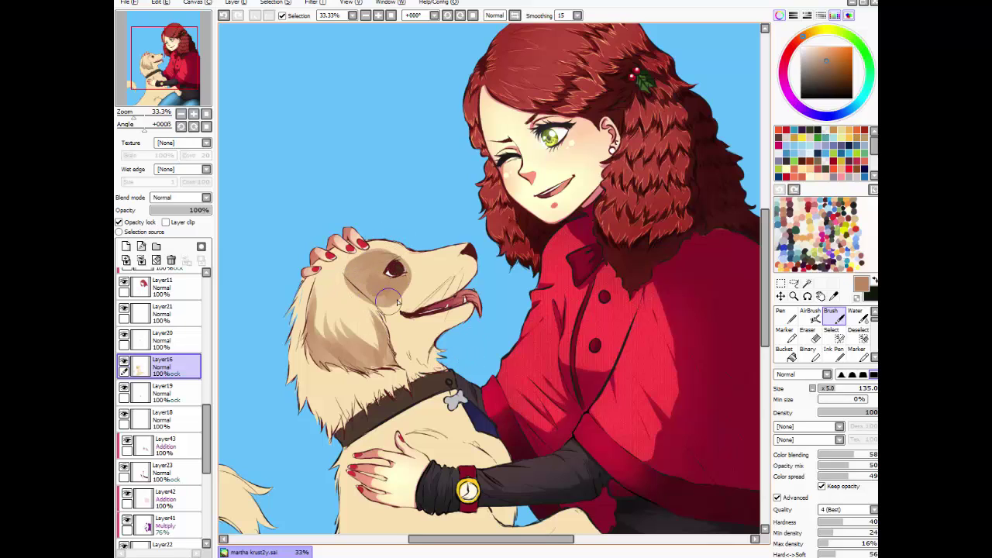
key("ctrl+z")
key("ctrl+z")
key("ctrl+z")
- With the textured brush, paint darker fur strands along the dog's edge, chest and neck
left_click(810, 314)
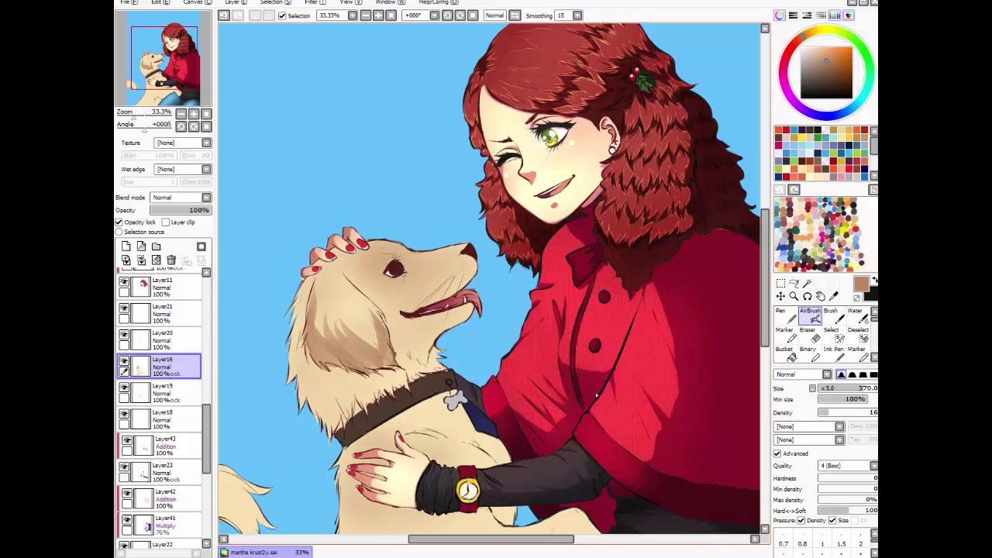
left_click(830, 314)
left_click_drag(310, 306, 275, 391)
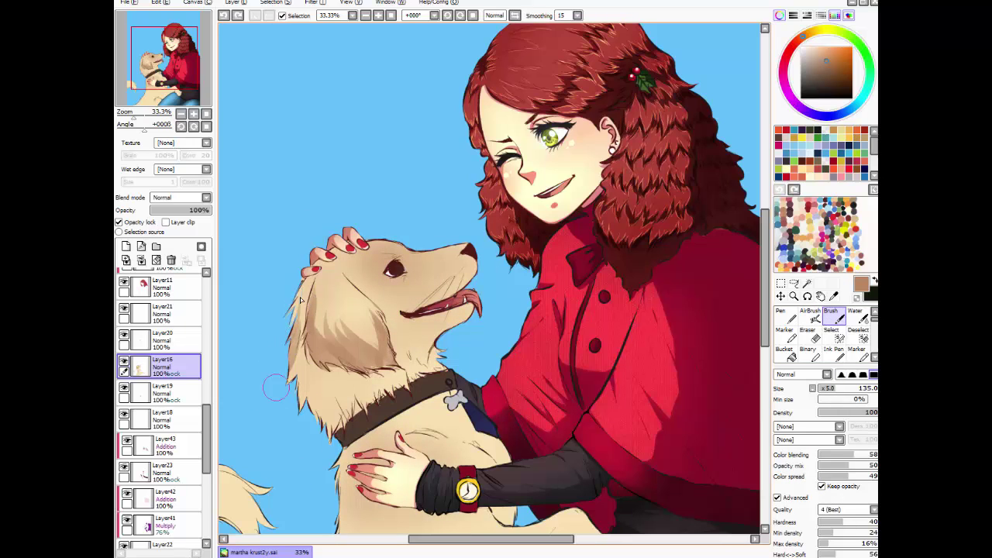
mouse_move(298, 341)
left_mouse_down()
mouse_move(268, 411)
mouse_move(294, 418)
left_mouse_up()
mouse_move(337, 372)
left_mouse_down()
mouse_move(314, 442)
mouse_move(329, 438)
left_mouse_up()
left_click_drag(376, 372, 357, 408)
left_click_drag(391, 357, 370, 396)
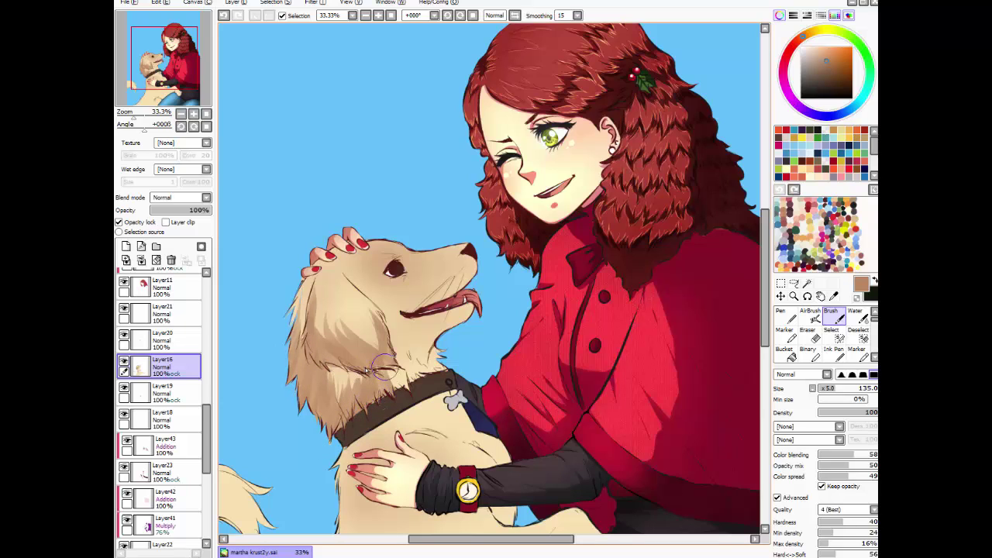
- Paint fur strands under the dog's chin and down the neck
left_click_drag(391, 345, 374, 385)
mouse_move(410, 329)
left_mouse_down()
mouse_move(391, 380)
mouse_move(403, 375)
left_mouse_up()
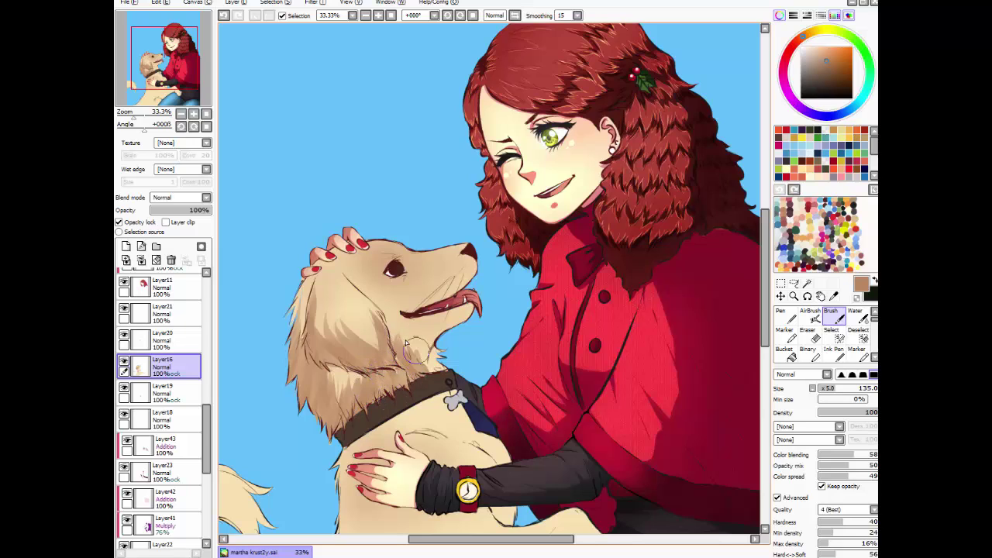
left_click_drag(443, 351, 422, 372)
mouse_move(446, 325)
left_mouse_down()
mouse_move(430, 360)
mouse_move(445, 341)
left_mouse_up()
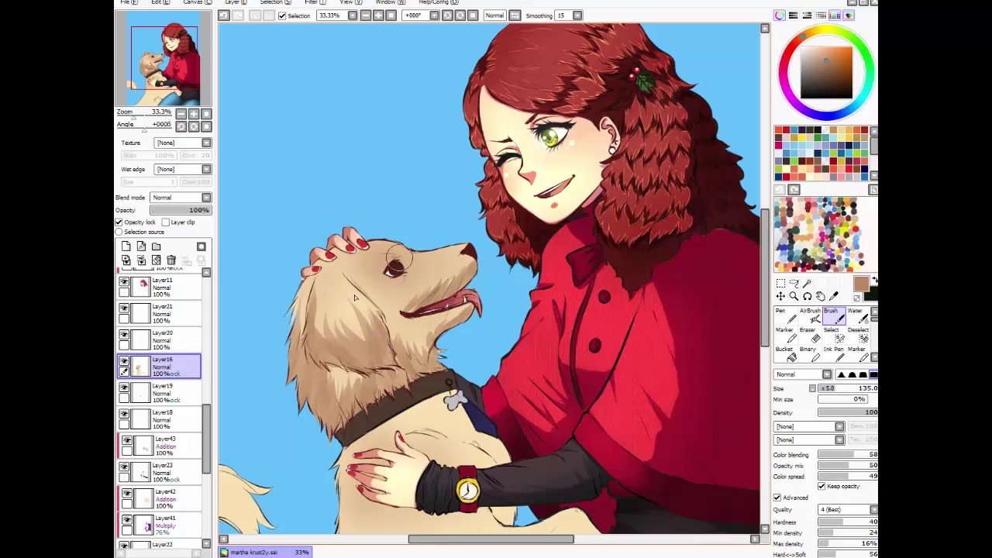
scroll(728, 224, "down", 5)
mouse_move(387, 209)
left_mouse_down()
mouse_move(341, 286)
mouse_move(322, 403)
left_mouse_up()
mouse_move(372, 302)
left_mouse_down()
mouse_move(337, 364)
mouse_move(345, 388)
mouse_move(356, 384)
left_mouse_up()
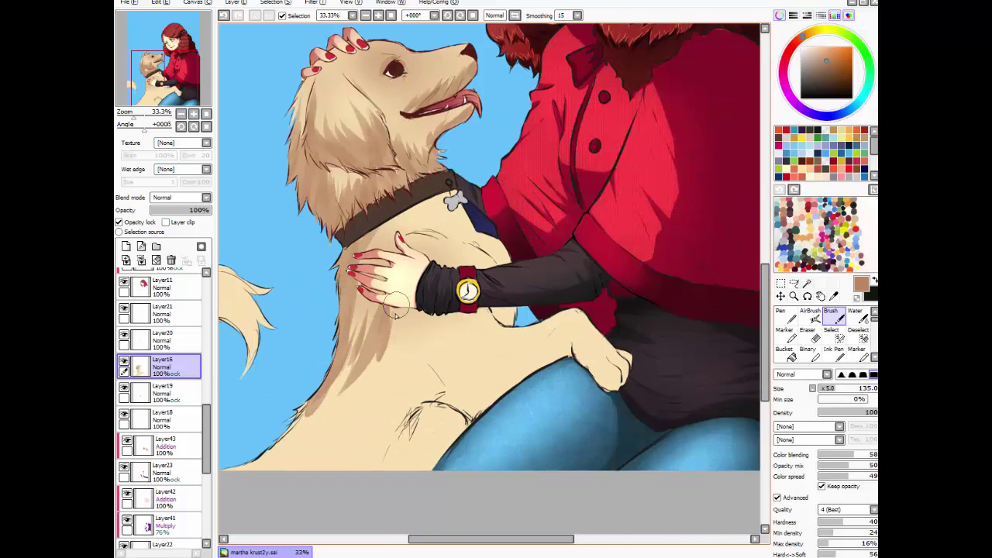
- Shade darker fur down the chest below the girl's hand toward the leg
left_click_drag(411, 291, 391, 365)
left_click_drag(434, 310, 407, 358)
left_click_drag(383, 223, 356, 271)
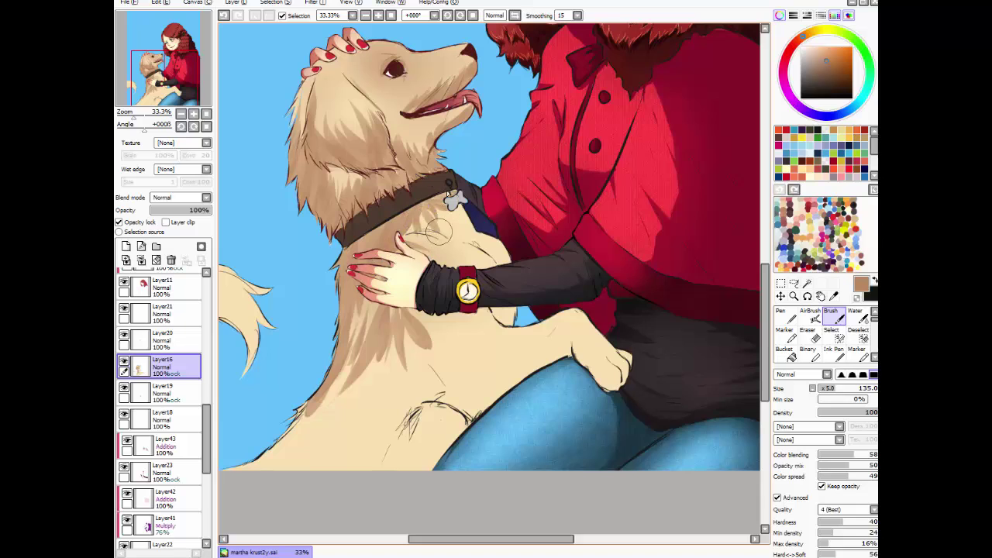
left_click_drag(465, 307, 403, 350)
left_click_drag(493, 301, 448, 325)
mouse_move(418, 318)
left_mouse_down()
mouse_move(394, 351)
mouse_move(403, 415)
left_mouse_up()
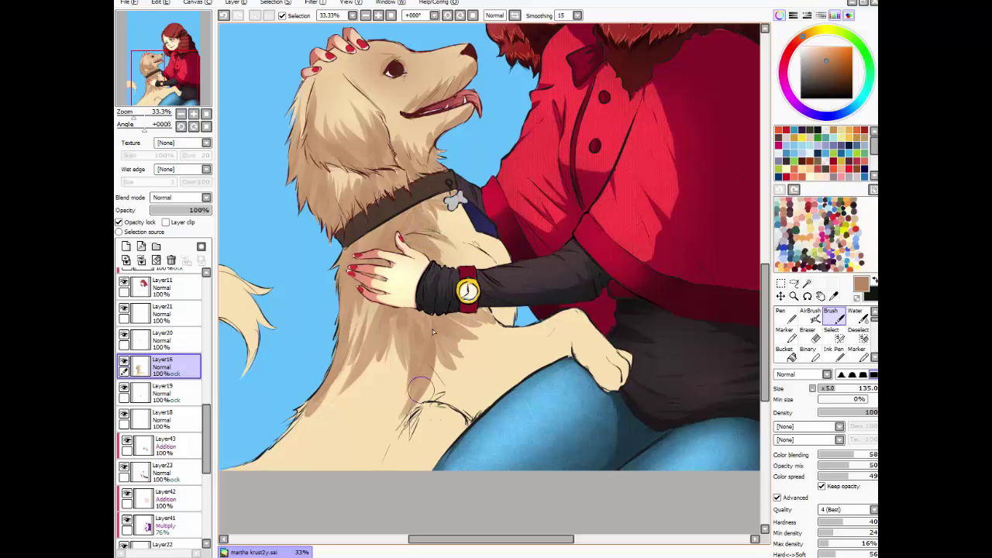
left_click_drag(465, 348, 497, 403)
left_click_drag(411, 365, 325, 465)
left_click_drag(387, 318, 287, 473)
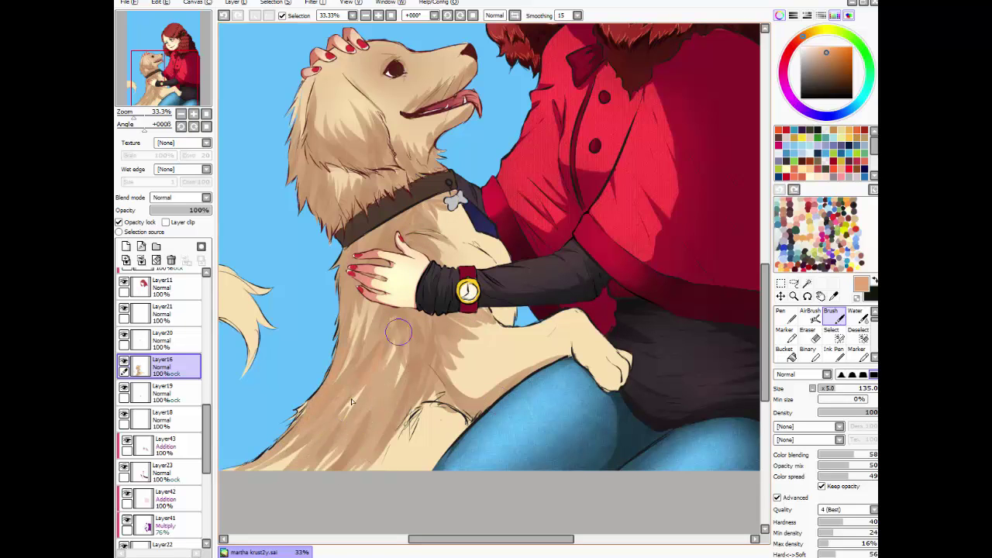
- Pick a light tan highlight colour and add a new layer above the fur layer
scroll(488, 279, "up", 3)
left_click_drag(823, 46, 819, 30)
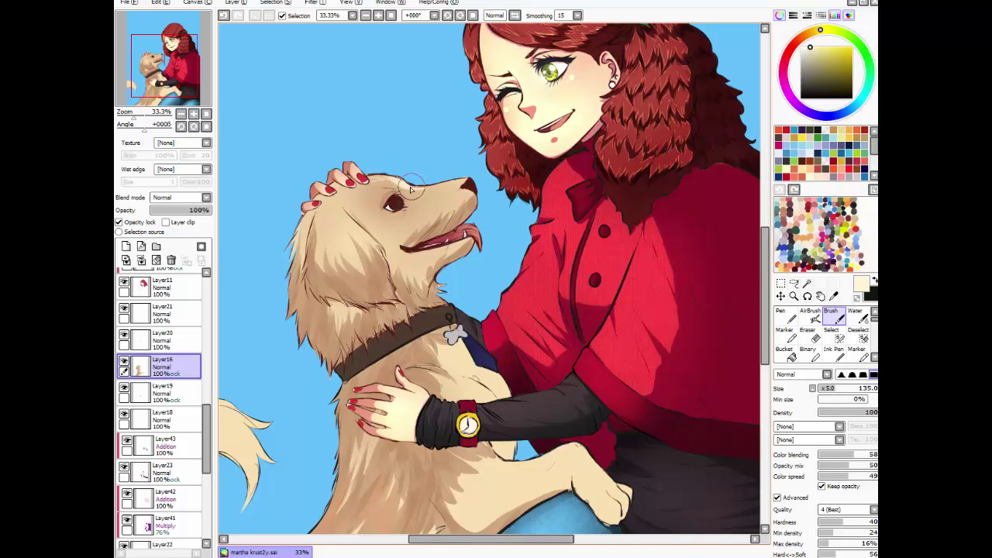
left_click(421, 206, "alt")
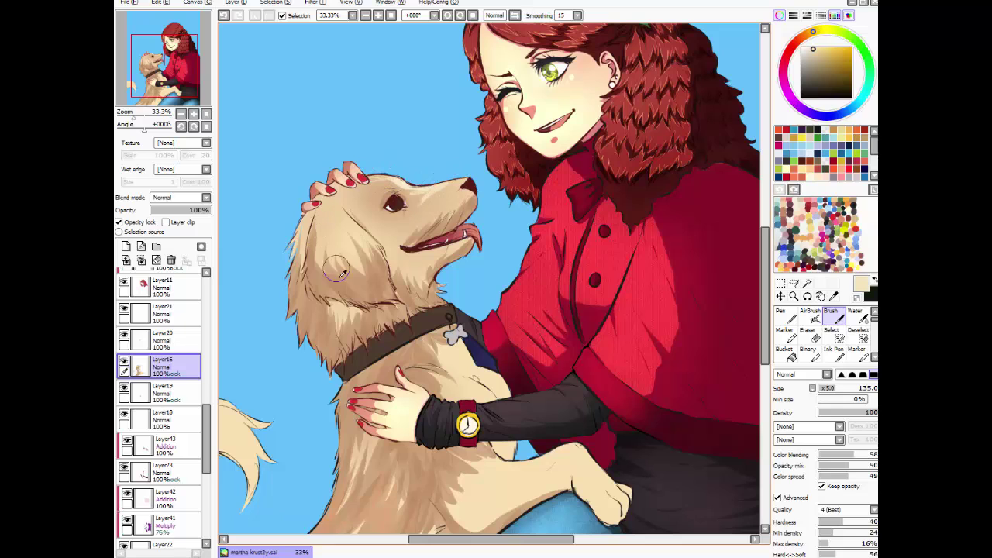
scroll(355, 490, "down", 1)
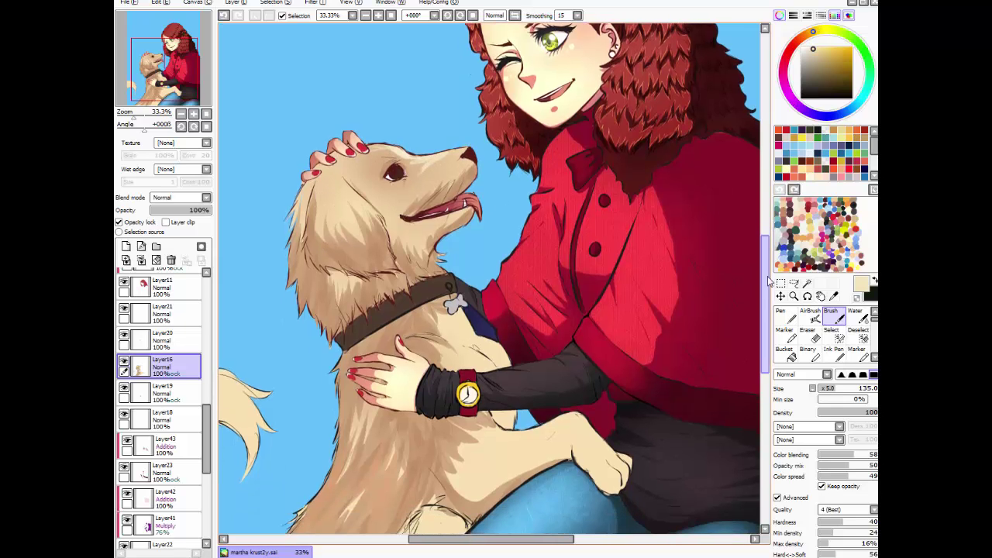
left_click(129, 246)
- Set the new layer to Addition and paint highlights on the dog's head and neck fur
left_click(180, 197)
left_click(175, 225)
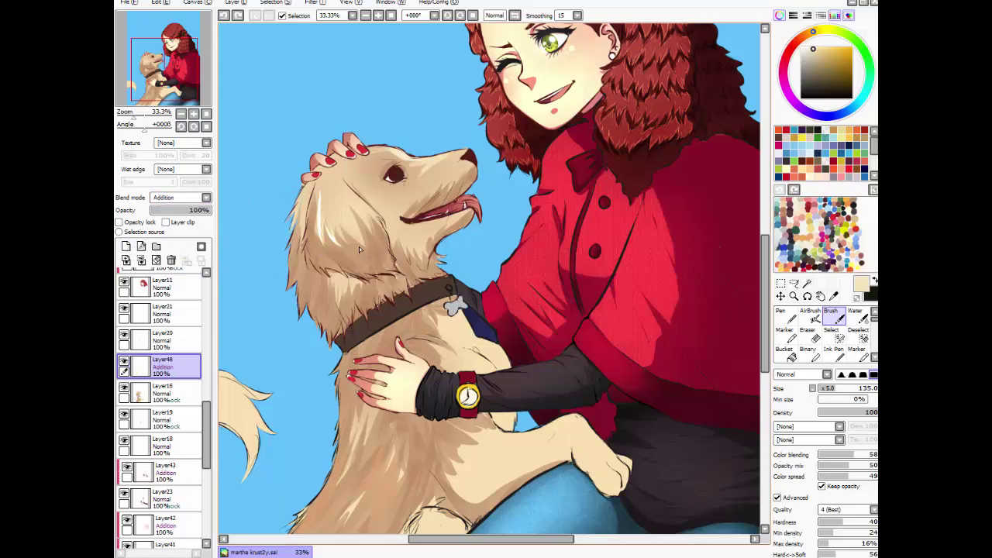
left_click_drag(344, 260, 310, 193)
left_click_drag(391, 159, 445, 157)
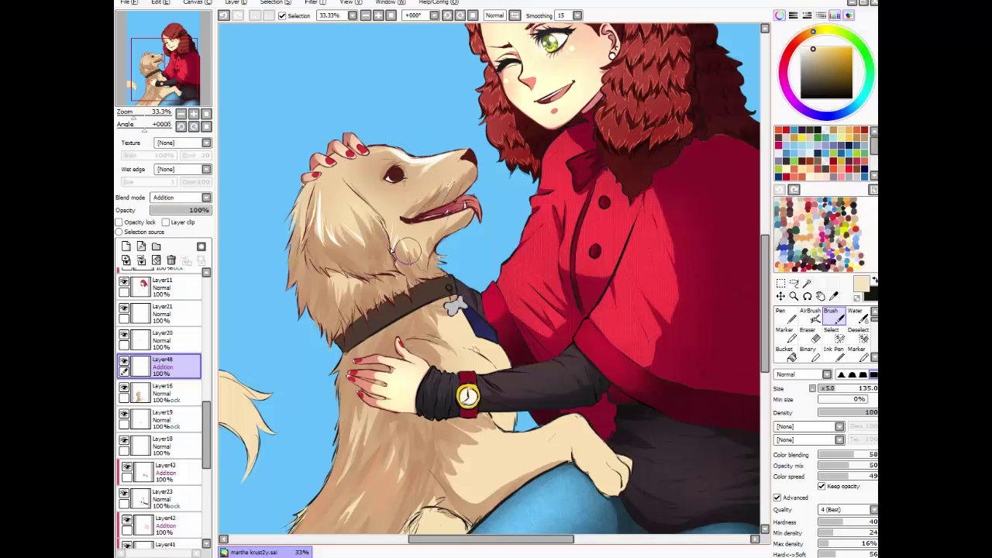
mouse_move(314, 272)
left_mouse_down()
mouse_move(325, 314)
mouse_move(341, 321)
mouse_move(300, 247)
left_mouse_up()
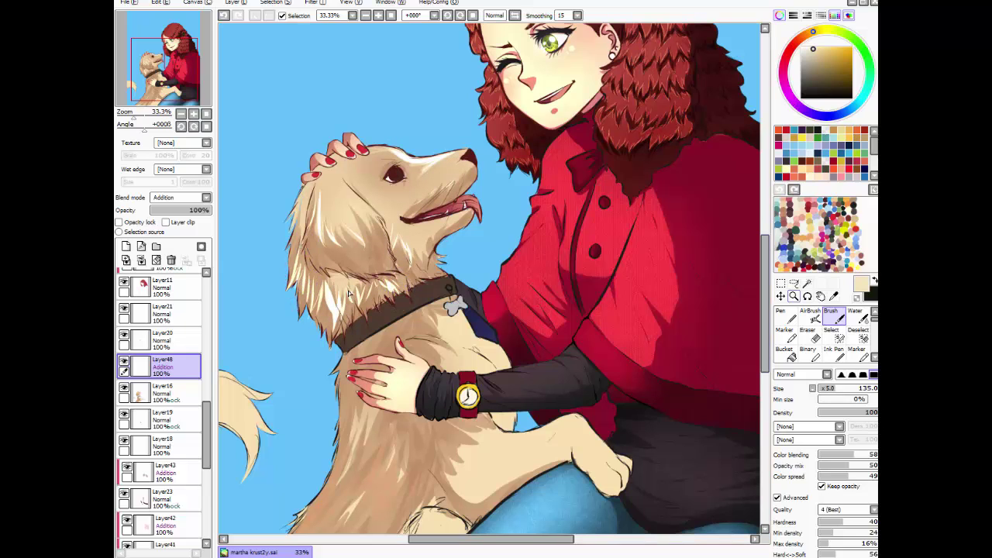
- Clip the highlight layer to the fur and airbrush a soft glow over the chest, head and neck
scroll(349, 293, "down", 3)
key("v")
left_click(165, 222)
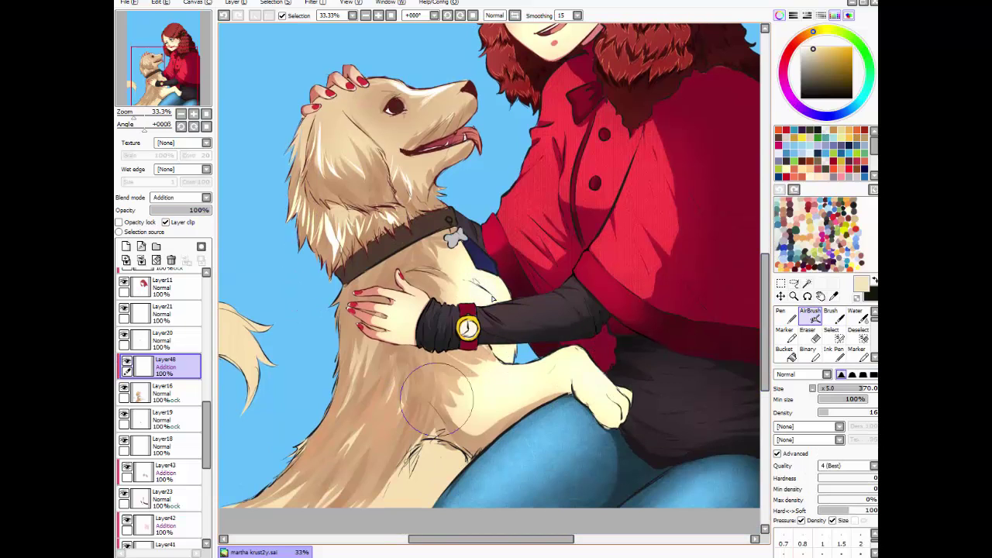
mouse_move(437, 397)
left_mouse_down()
mouse_move(419, 481)
mouse_move(374, 303)
left_mouse_up()
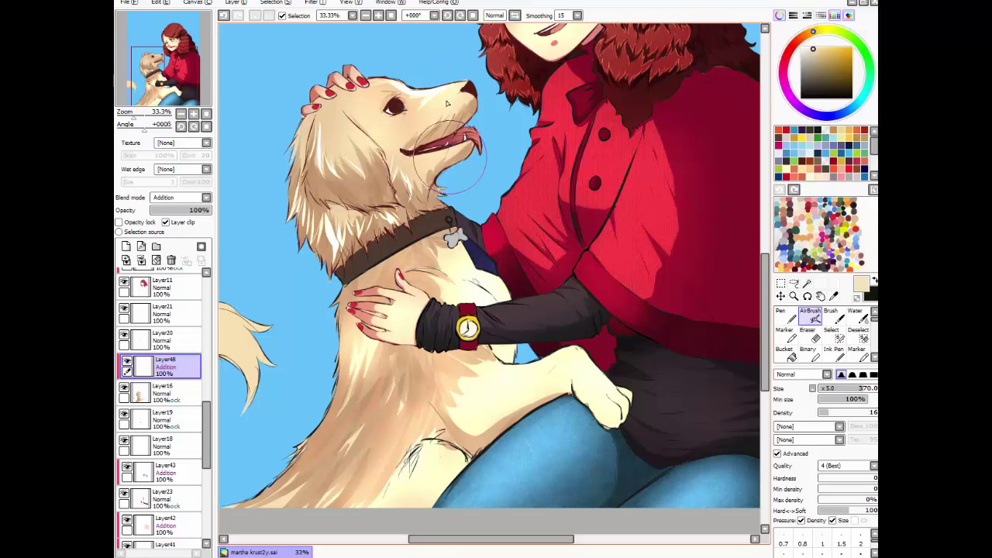
left_click_drag(377, 131, 340, 236)
- Merge the highlight layer down into the fur layer, undoing and redoing the merge
key("ctrl+e")
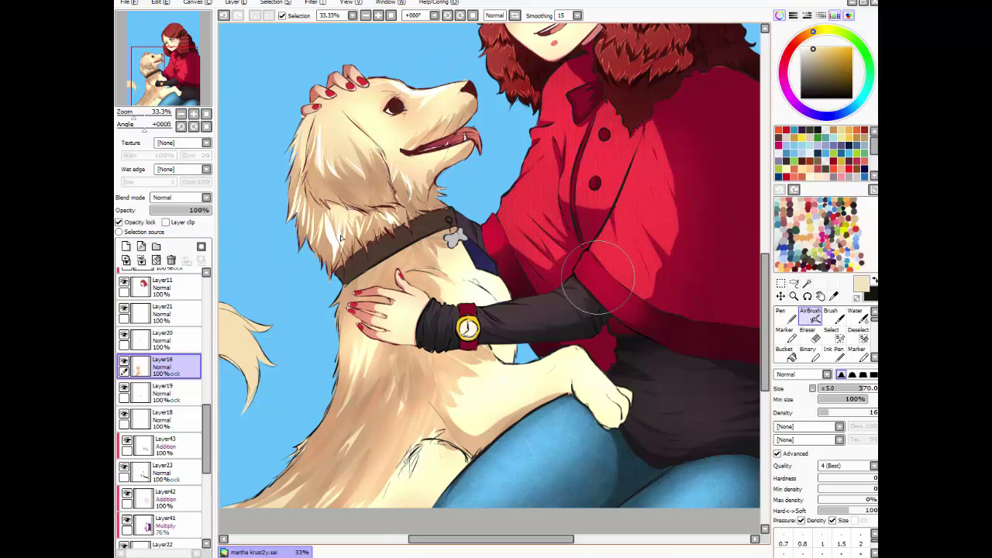
left_click(830, 310)
scroll(774, 302, "up", 2)
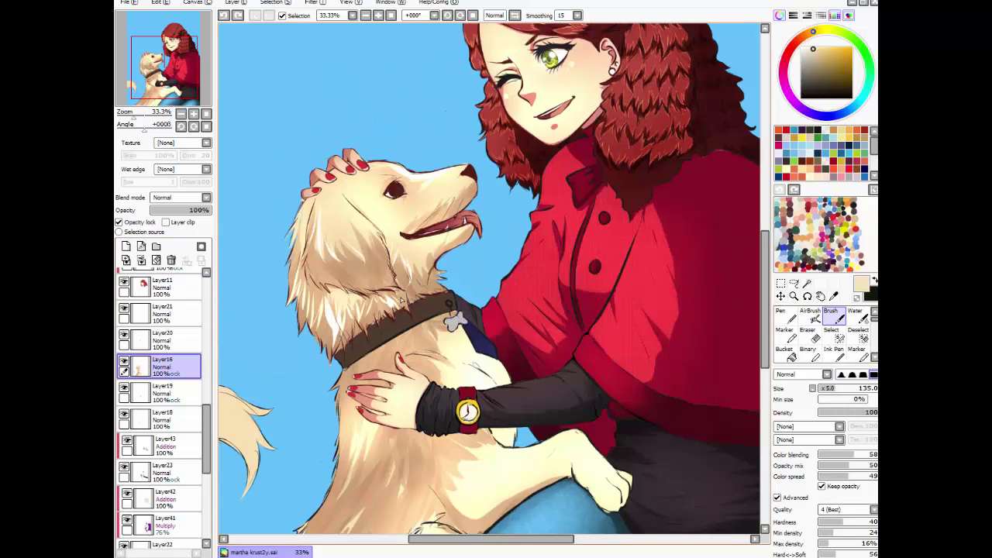
key("ctrl+z")
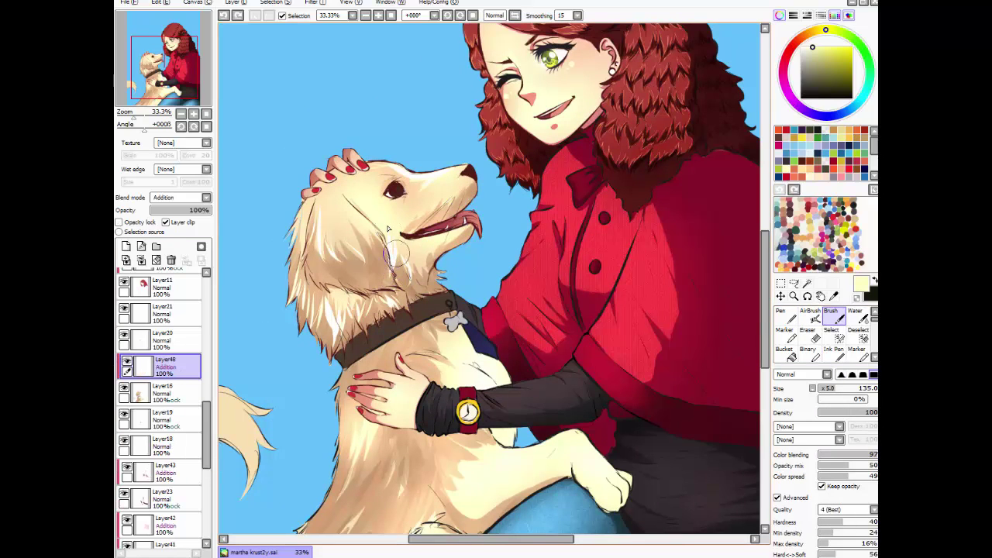
key("ctrl+e")
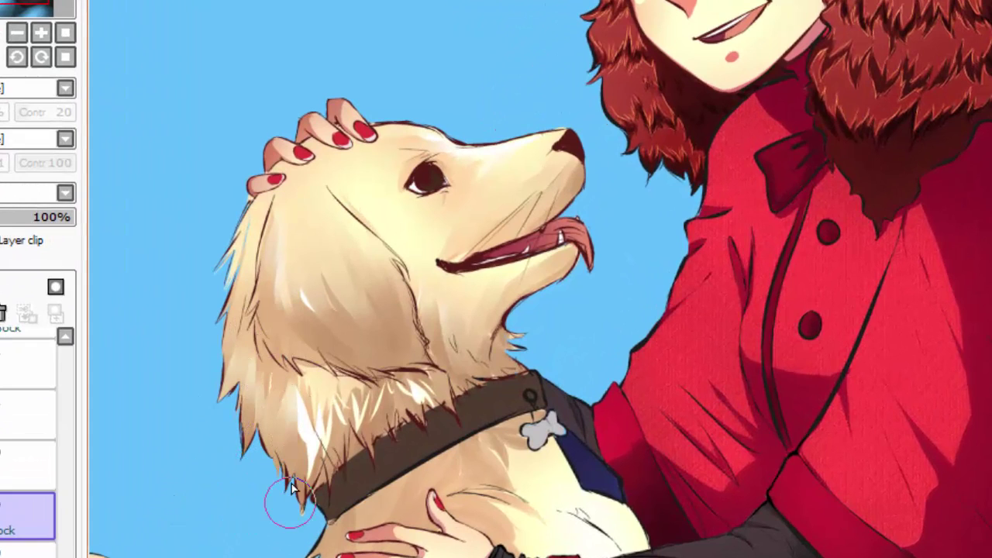
- Paint light fur strokes by the collar and darker fur under the jaw on Layer16
mouse_move(295, 469)
left_mouse_down()
mouse_move(301, 438)
mouse_move(339, 425)
mouse_move(321, 463)
left_mouse_up()
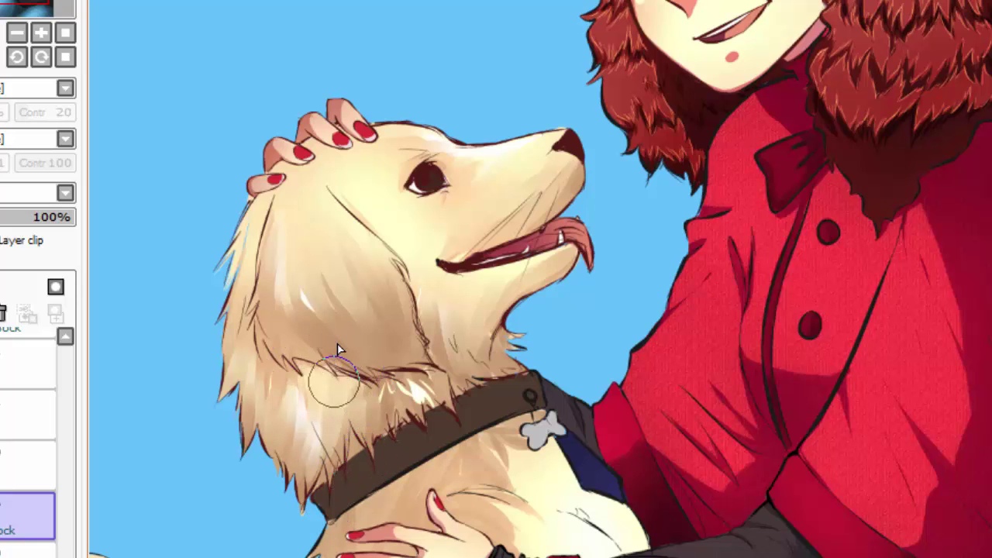
mouse_move(311, 341)
left_mouse_down()
mouse_move(387, 361)
mouse_move(440, 401)
mouse_move(435, 334)
mouse_move(513, 340)
mouse_move(485, 332)
left_mouse_up()
scroll(484, 332, "down", 3)
scroll(364, 295, "down", 3)
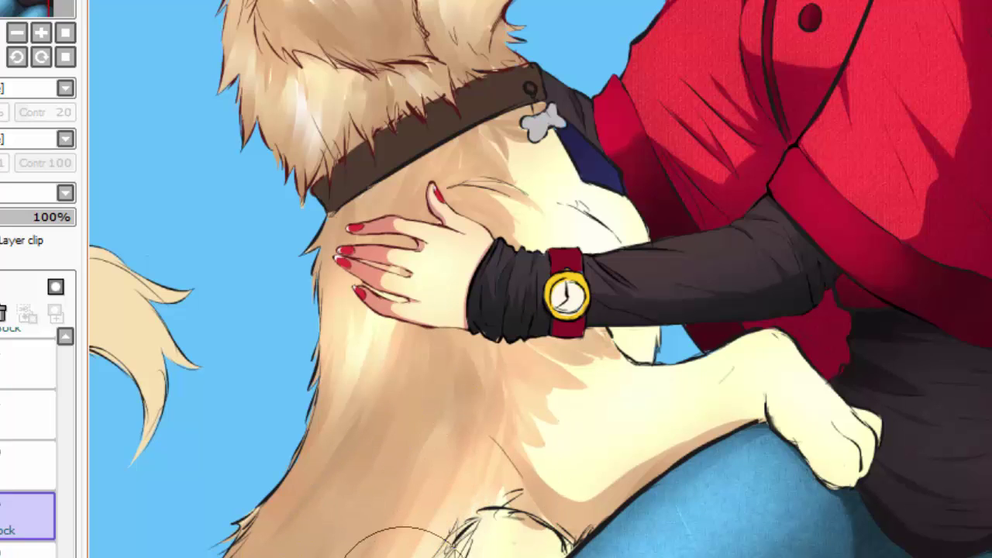
- Darken and blend the lower chest fur and paw, then brush brown shading over the cheek and neck
left_click_drag(509, 487, 548, 428)
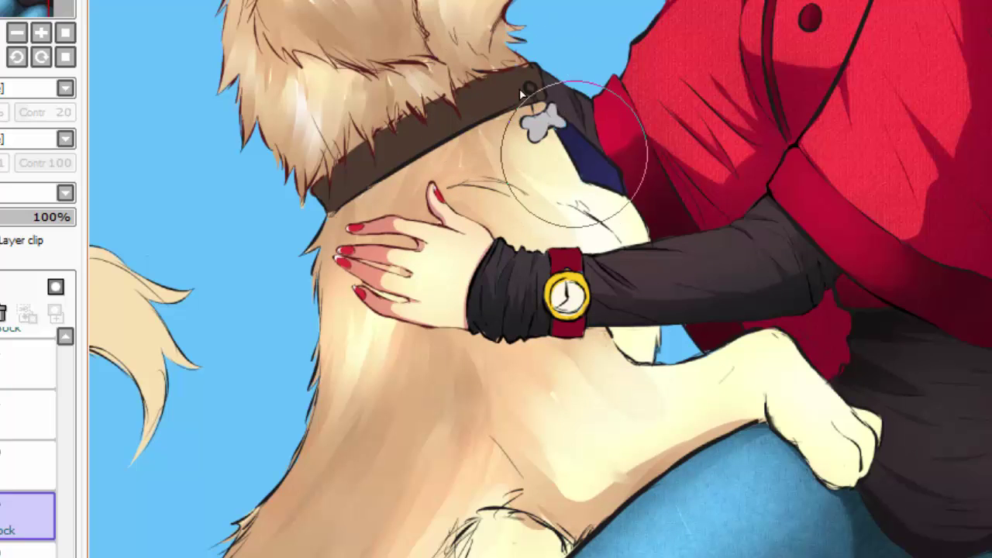
mouse_move(553, 501)
left_mouse_down()
mouse_move(618, 495)
mouse_move(721, 403)
left_mouse_up()
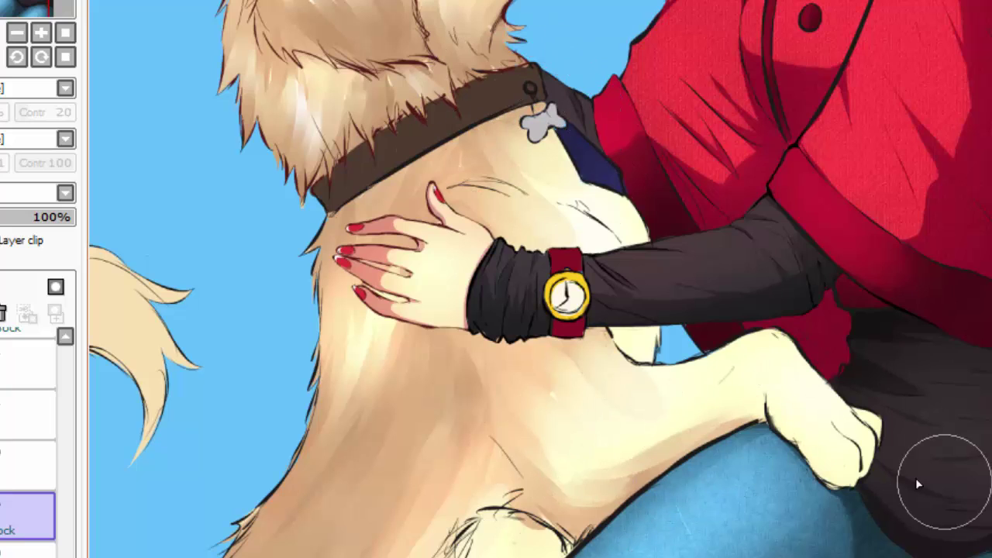
mouse_move(915, 465)
left_mouse_down()
mouse_move(849, 467)
mouse_move(845, 457)
left_mouse_up()
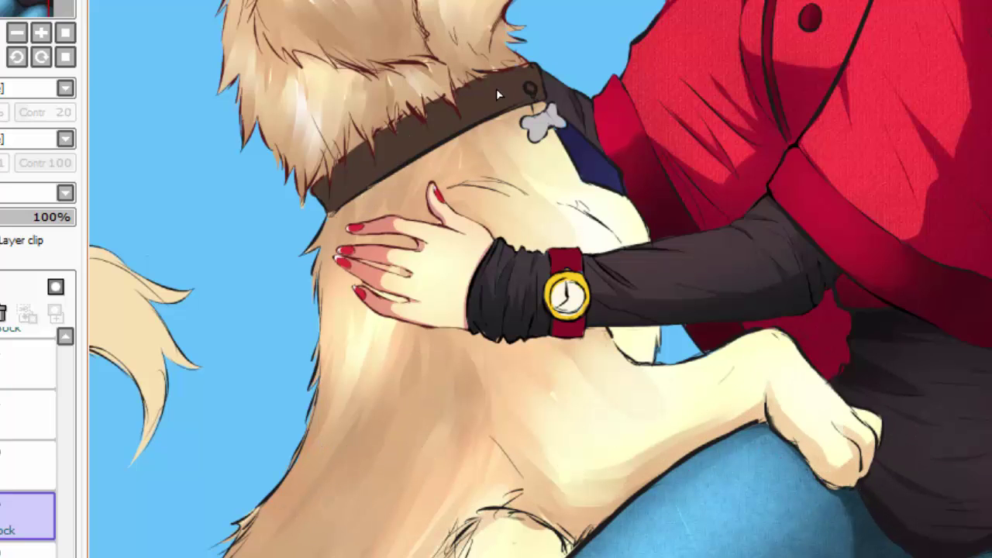
scroll(386, 318, "up", 5)
mouse_move(353, 260)
left_mouse_down()
mouse_move(284, 188)
mouse_move(410, 243)
mouse_move(249, 277)
mouse_move(333, 372)
left_mouse_up()
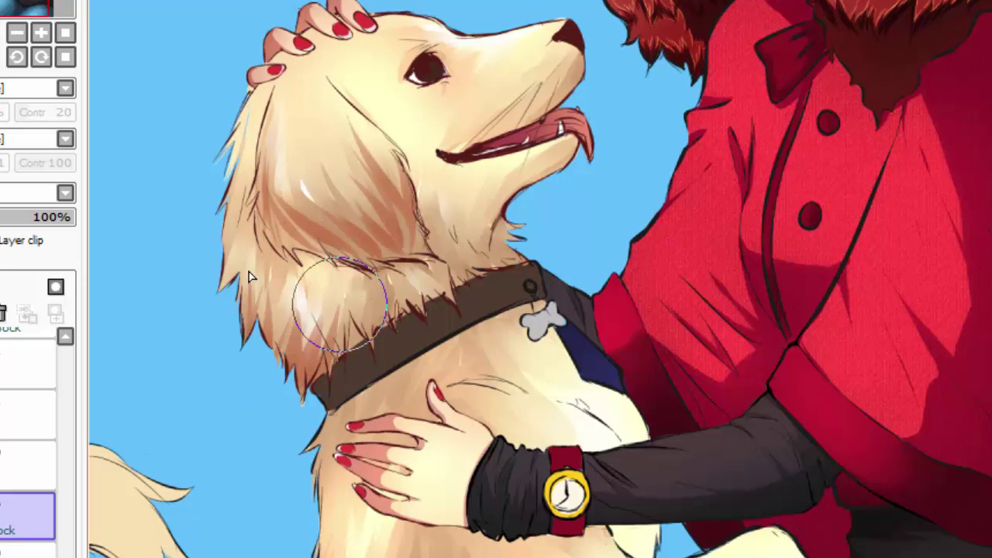
left_click_drag(295, 267, 382, 337)
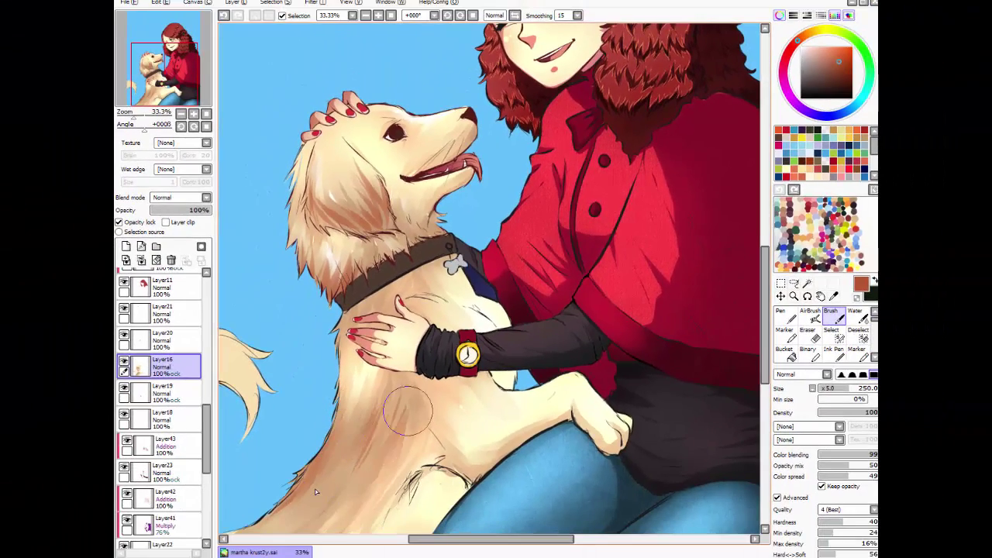
- Blend brown into the cheek and head fur, then add a clipped Addition layer with a light peach colour
mouse_move(341, 256)
left_mouse_down()
mouse_move(310, 178)
mouse_move(356, 225)
left_mouse_up()
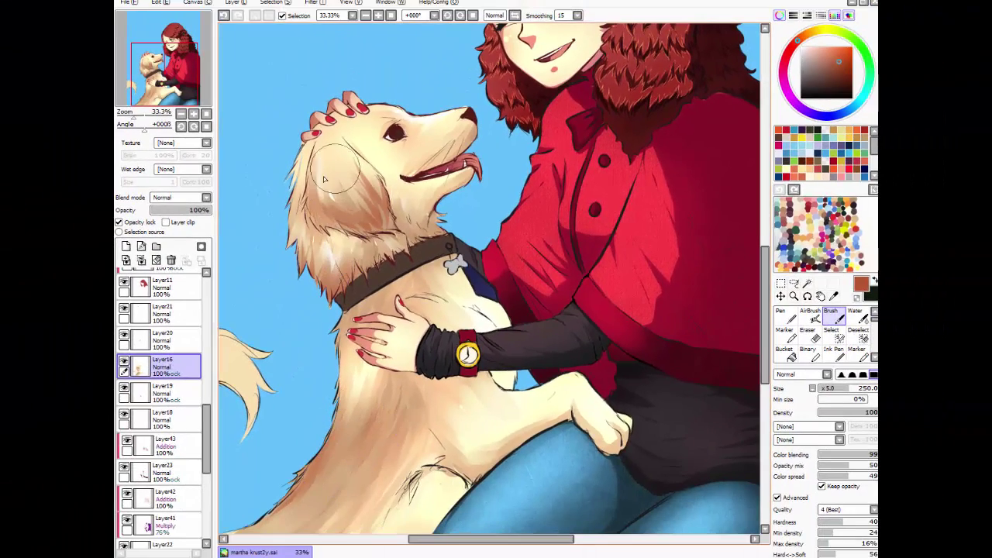
left_click_drag(349, 163, 371, 199)
key("a")
left_click(126, 246)
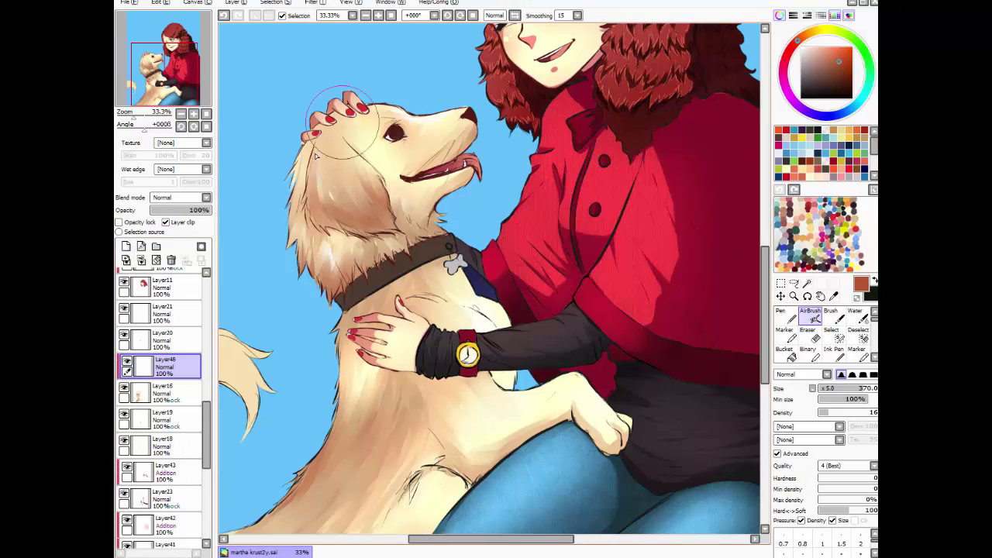
left_click(165, 222)
left_click(180, 197)
left_click(179, 232)
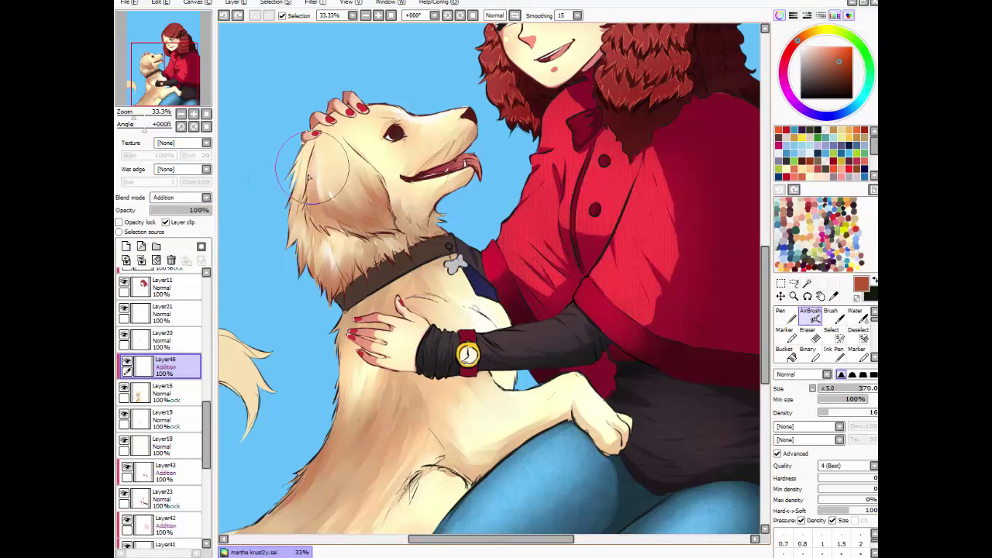
left_click(422, 163, "alt")
- Airbrush a soft peach glow on the chest, then return to Layer16 with brown and brush blending 66
scroll(434, 201, "down", 3)
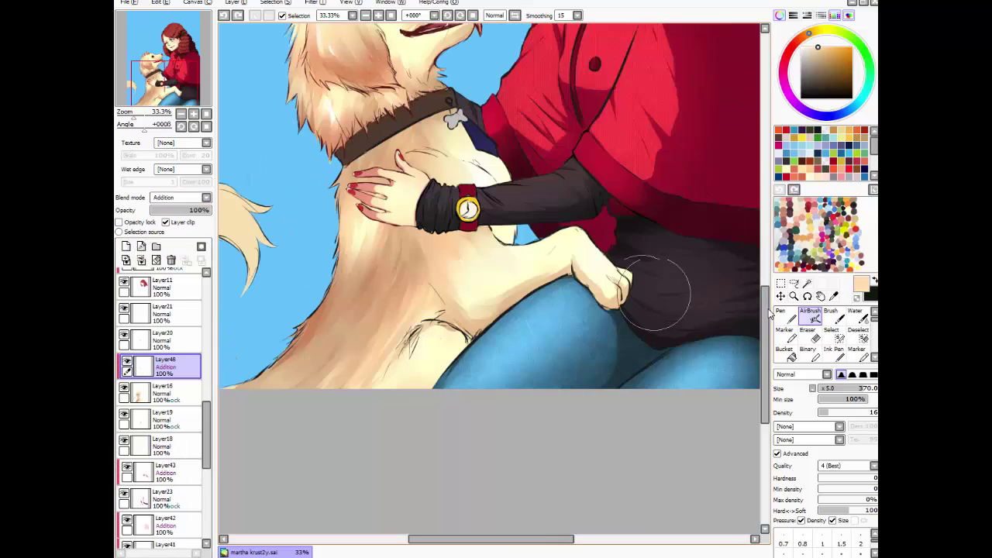
left_click_drag(438, 240, 355, 328)
key("w")
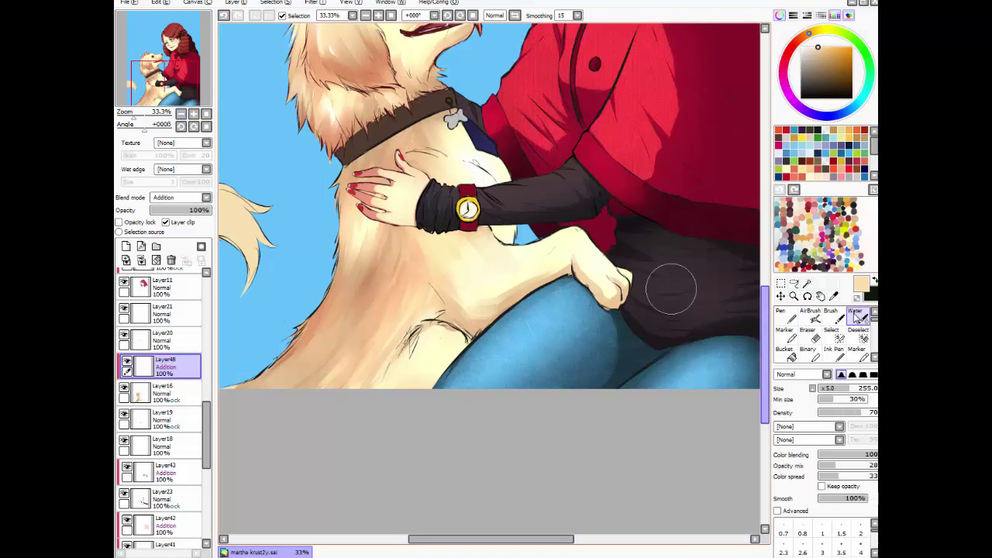
left_click_drag(164, 64, 155, 54)
key("b")
left_click(267, 310, "alt")
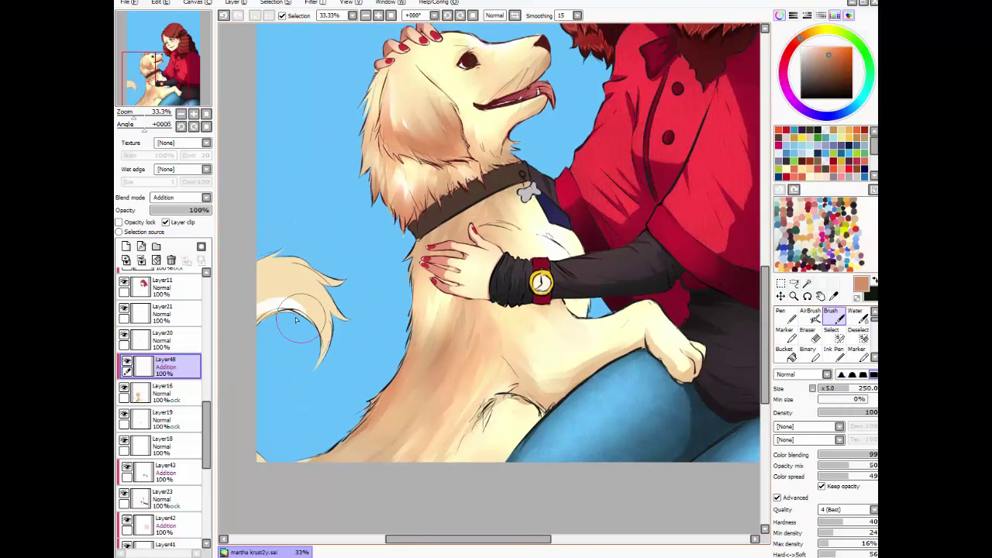
left_click(163, 393)
left_click_drag(868, 457, 857, 455)
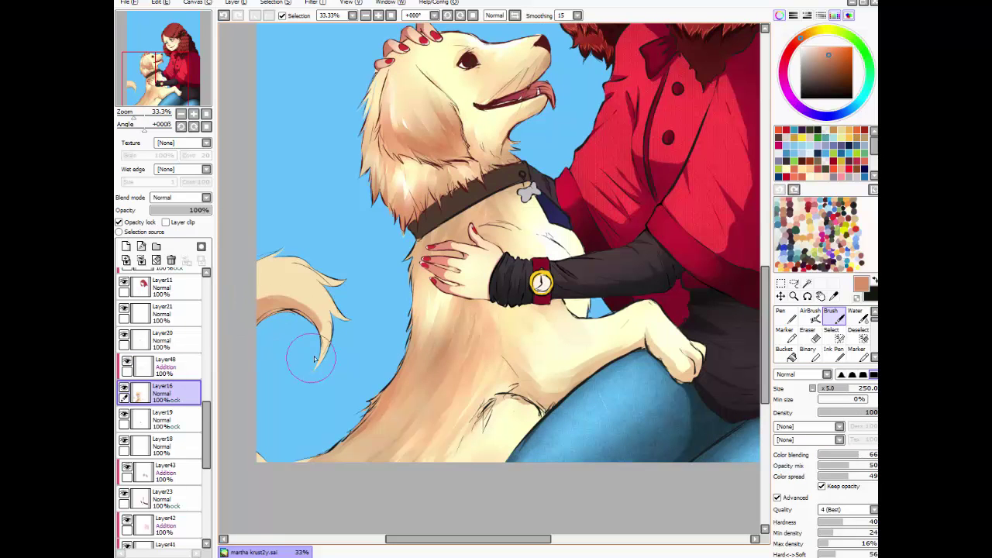
- Paint textured fur on the tail, lighten the neck and cheek fur in cream, and shade the paw brown
mouse_move(236, 307)
left_mouse_down()
mouse_move(315, 295)
mouse_move(325, 263)
mouse_move(354, 271)
left_mouse_up()
left_click(299, 286, "alt")
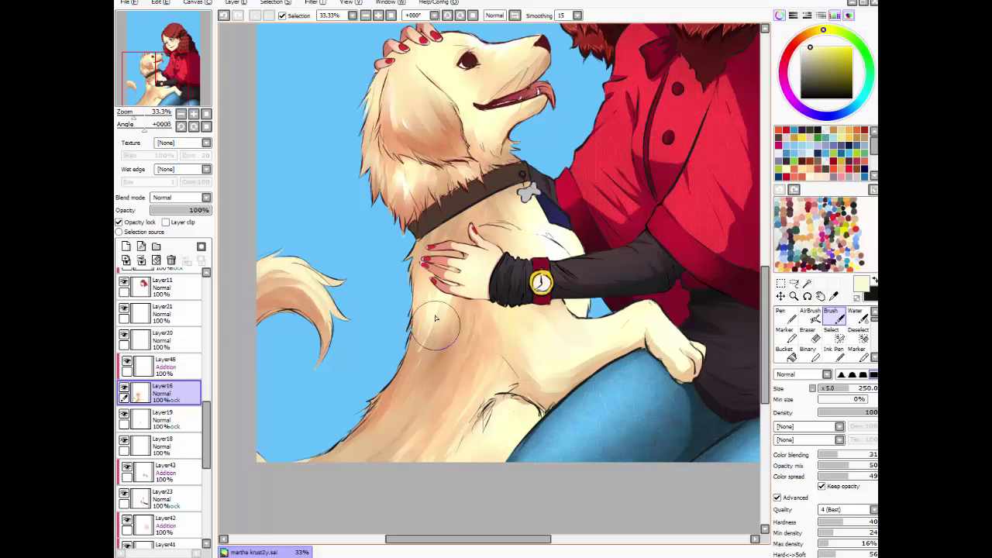
left_click_drag(388, 217, 469, 166)
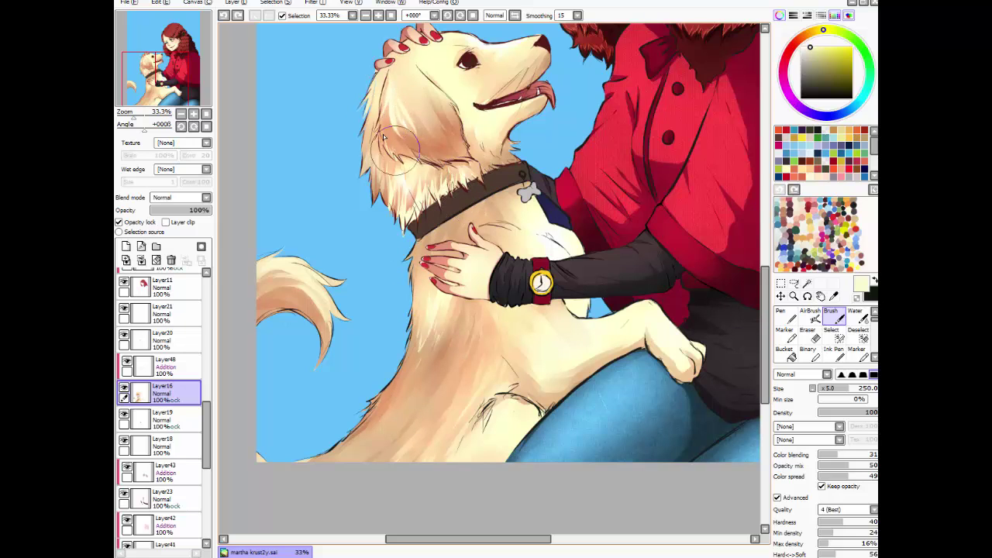
left_click_drag(401, 182, 447, 161)
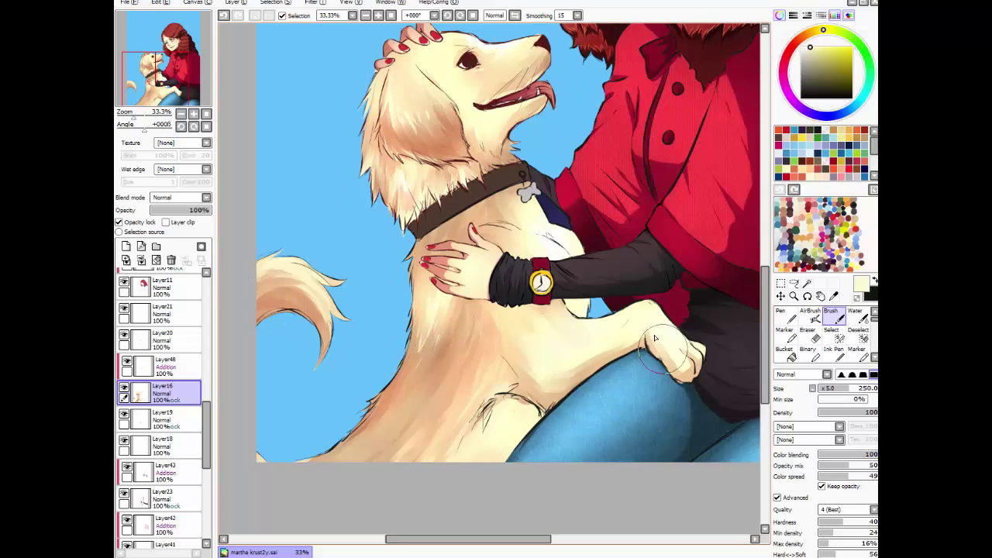
left_click(277, 343, "alt")
mouse_move(659, 326)
left_mouse_down()
mouse_move(709, 391)
mouse_move(651, 343)
mouse_move(697, 372)
left_mouse_up()
left_click(649, 343, "alt")
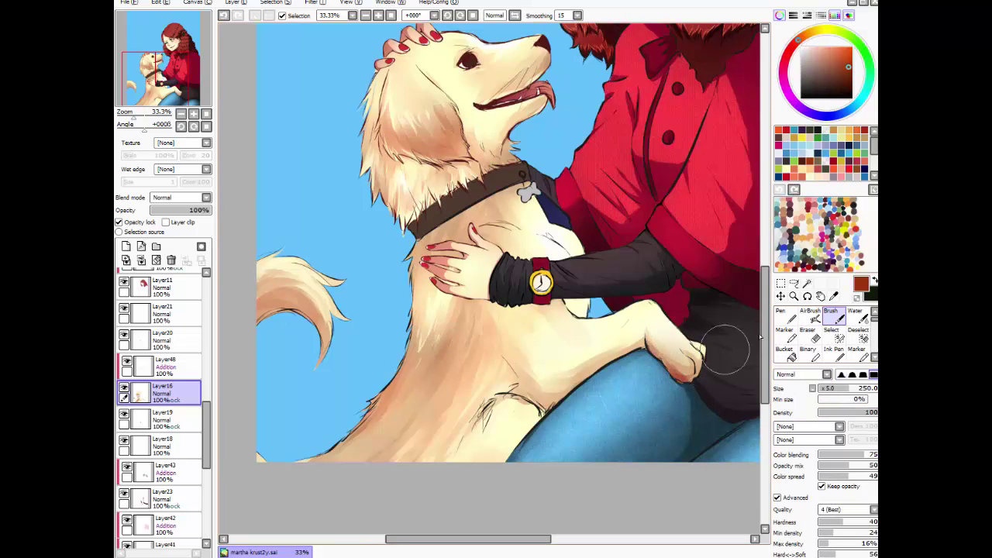
left_click(810, 311)
- Stroke pale fur tufts over the collar's left end, upper edge and tag, and the neck fur tips
scroll(421, 344, "up", 3)
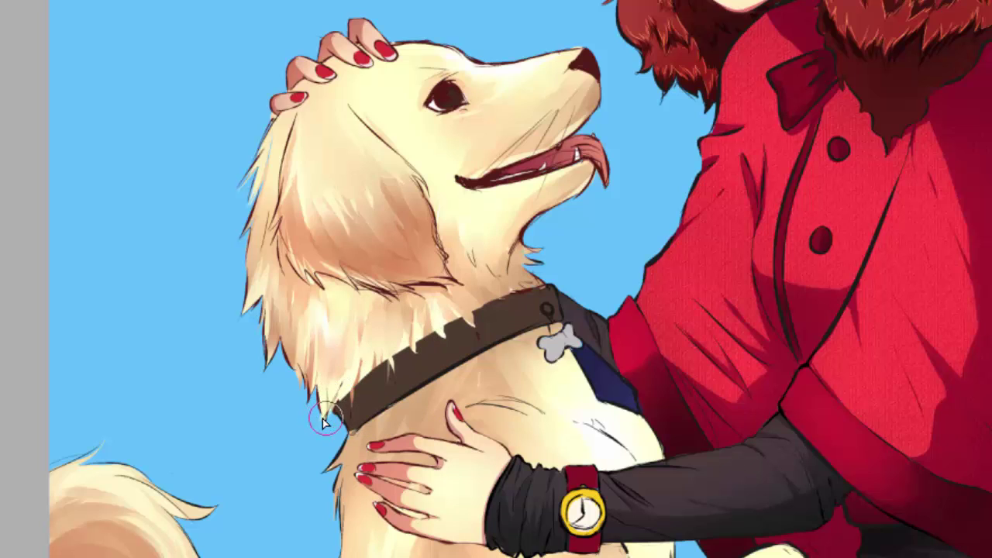
mouse_move(324, 420)
left_mouse_down()
mouse_move(375, 386)
mouse_move(420, 378)
left_mouse_up()
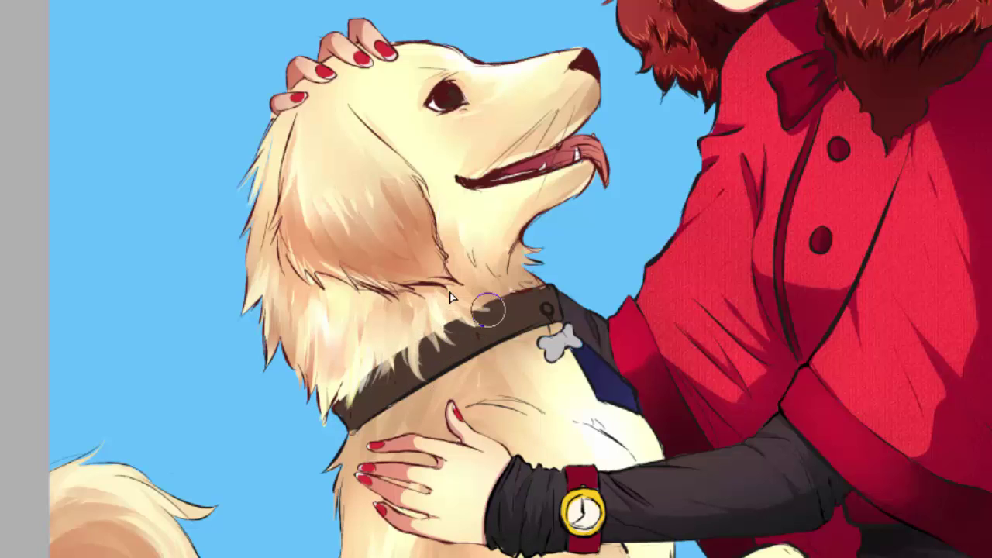
left_click_drag(486, 309, 474, 304)
left_click_drag(516, 280, 546, 298)
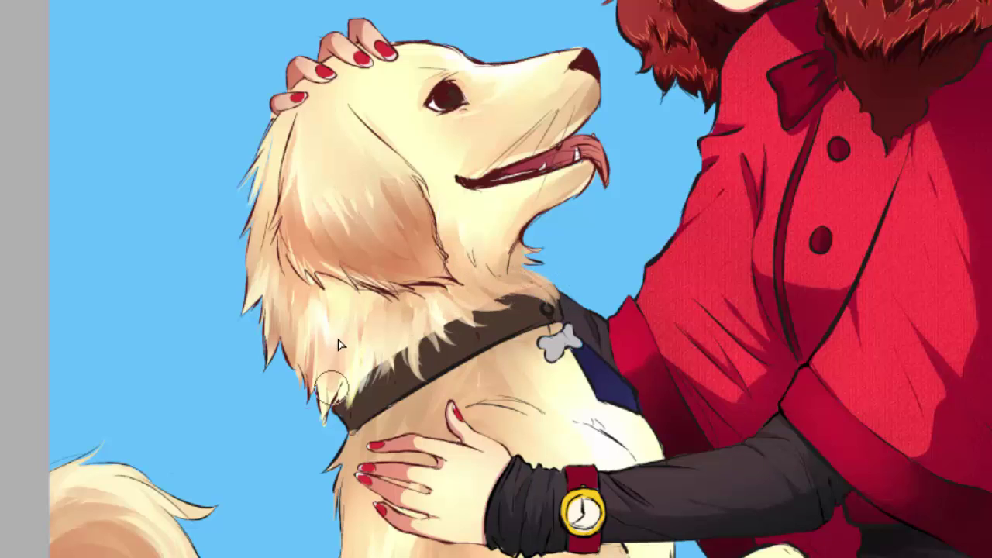
mouse_move(329, 356)
left_mouse_down()
mouse_move(310, 399)
mouse_move(295, 344)
left_mouse_up()
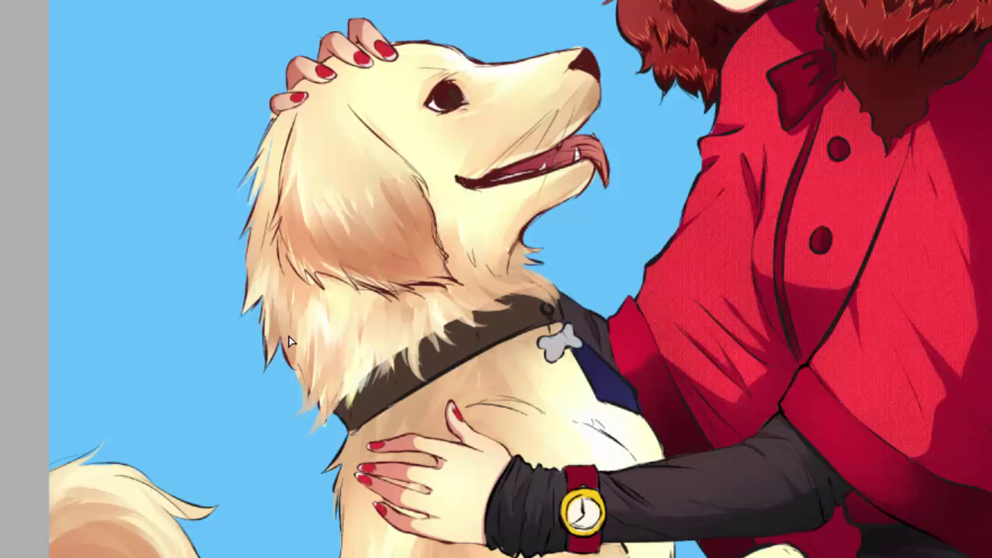
left_click_drag(291, 356, 303, 413)
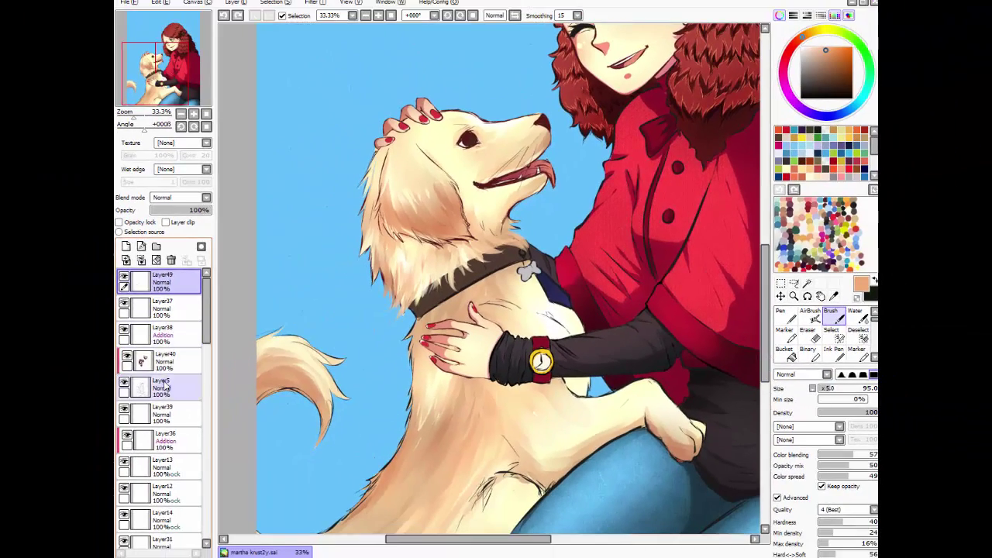
- On Layer40 with the Pen, paint cream fur highlights on the neck, chest and tail tip
left_click(176, 364)
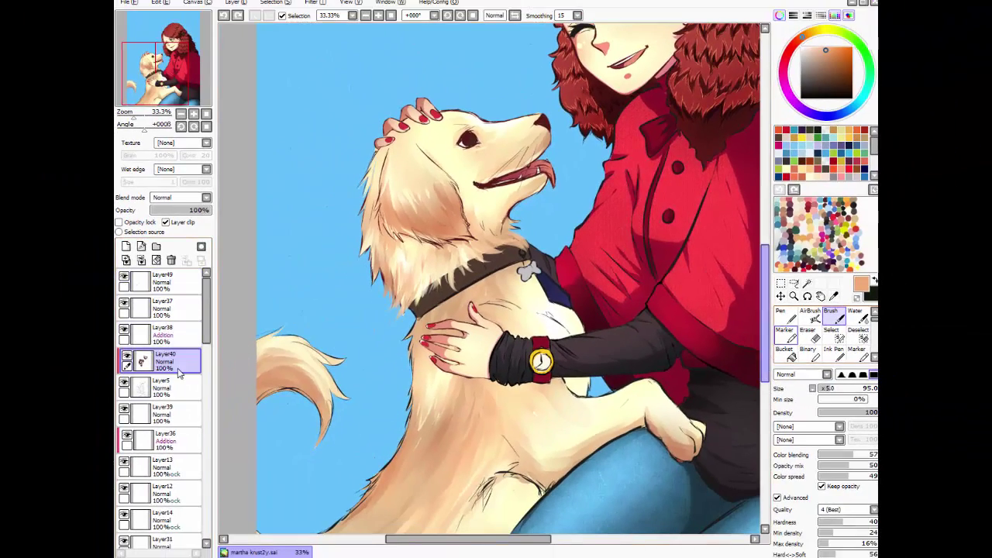
key("n")
left_click(802, 176)
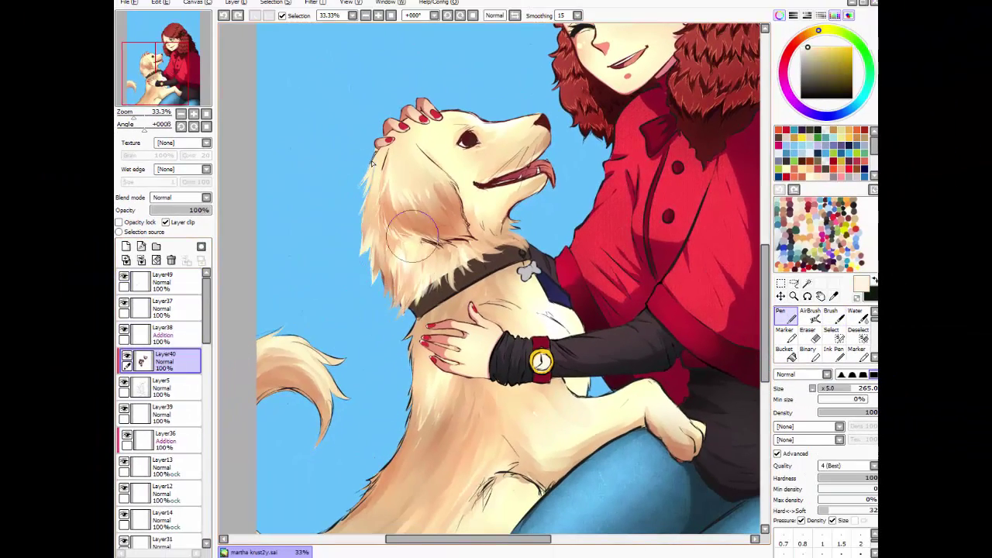
left_click_drag(412, 236, 434, 248)
left_click_drag(372, 171, 387, 224)
left_click_drag(387, 147, 411, 255)
left_click_drag(364, 201, 379, 293)
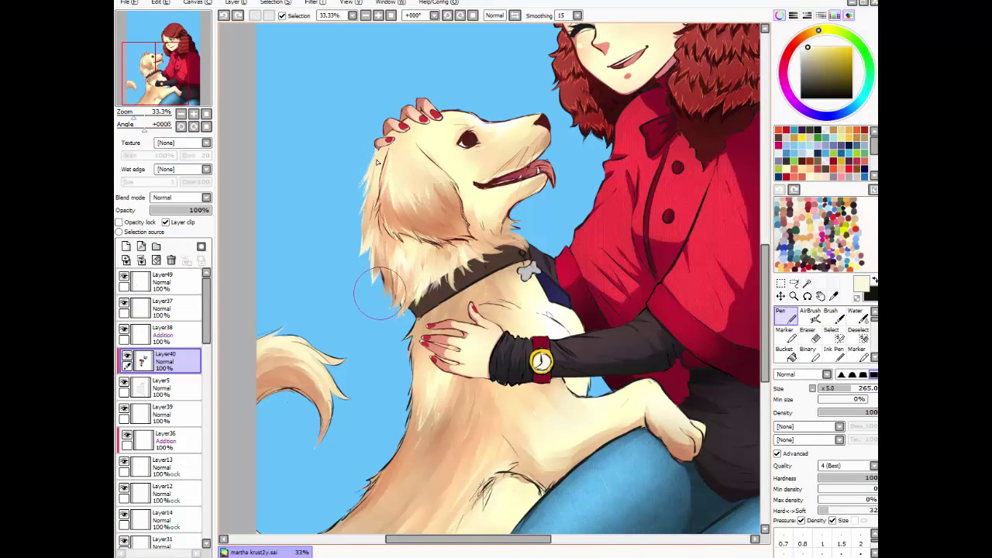
left_click_drag(279, 341, 277, 410)
left_click_drag(310, 364, 326, 410)
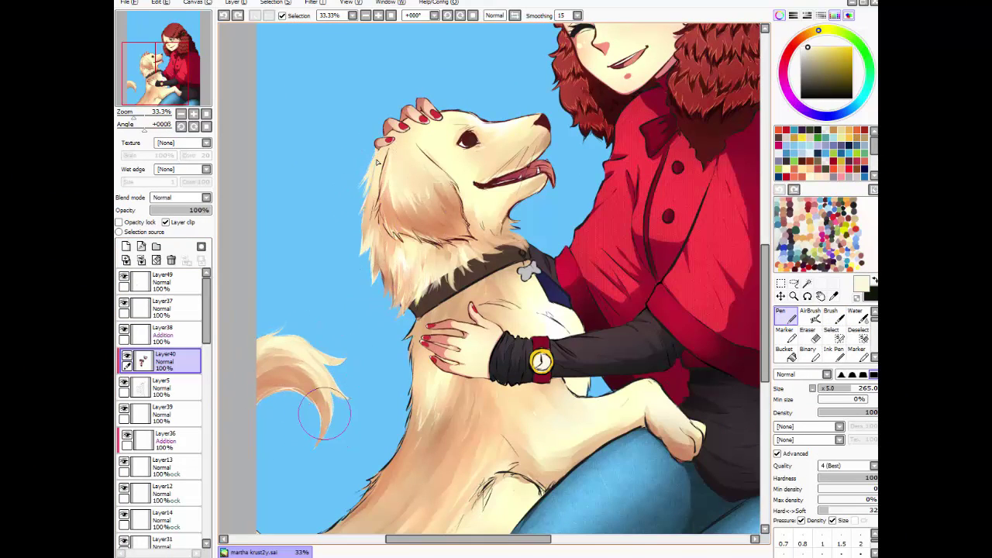
left_click_drag(341, 372, 334, 379)
- Sample fur tones and paint a pale cream stroke along the head's left side
left_click(361, 325, "alt")
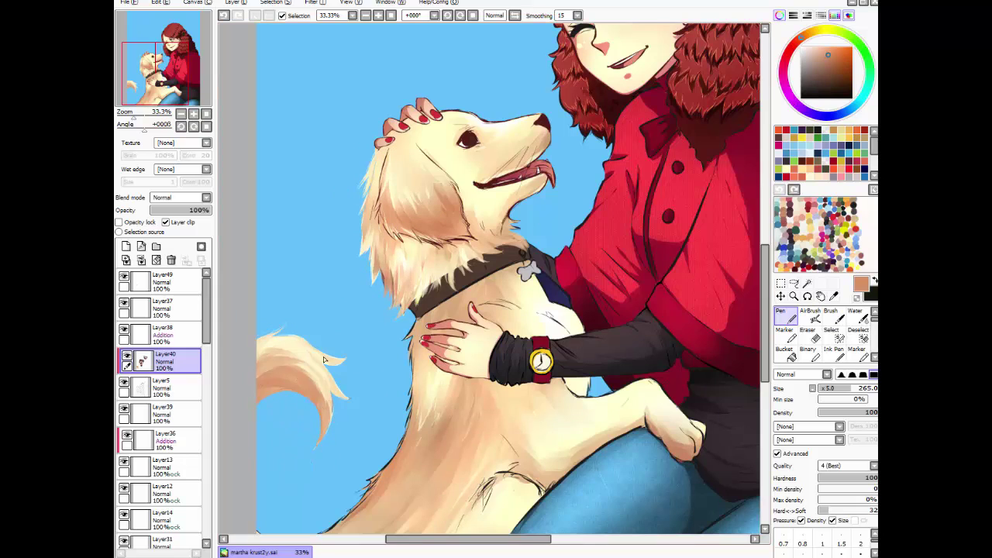
scroll(422, 298, "down", 2)
left_click(416, 308, "alt")
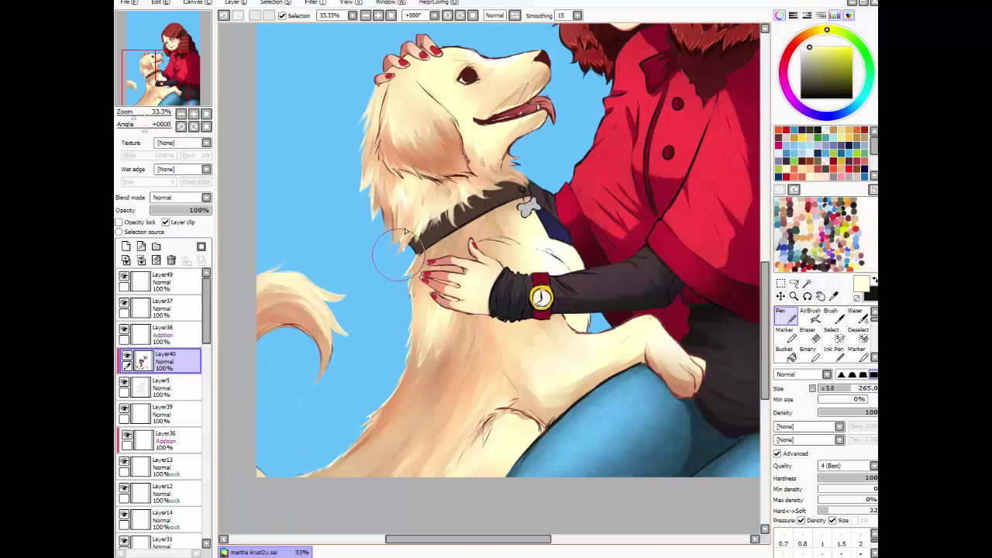
left_click_drag(392, 86, 380, 147)
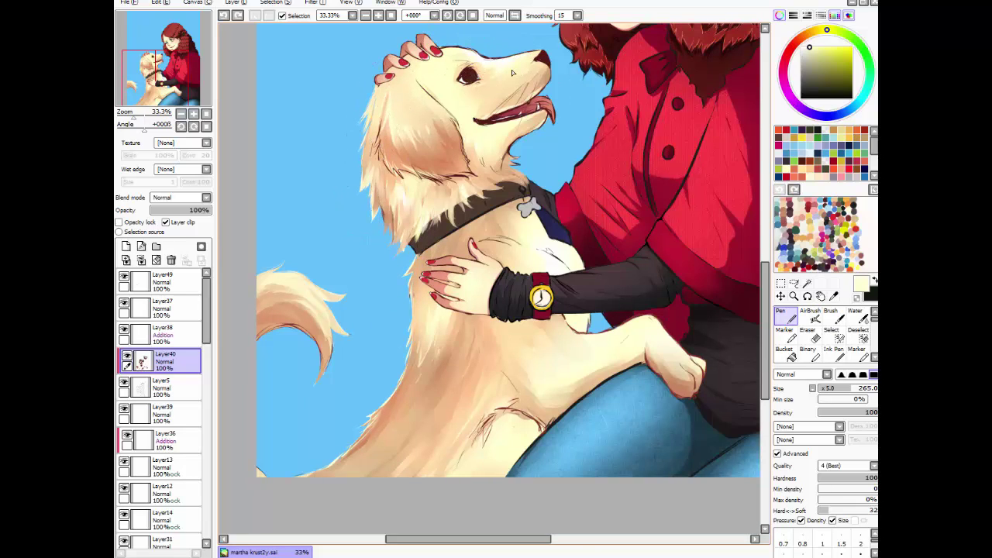
left_click(543, 113, "alt")
left_click(461, 158, "alt")
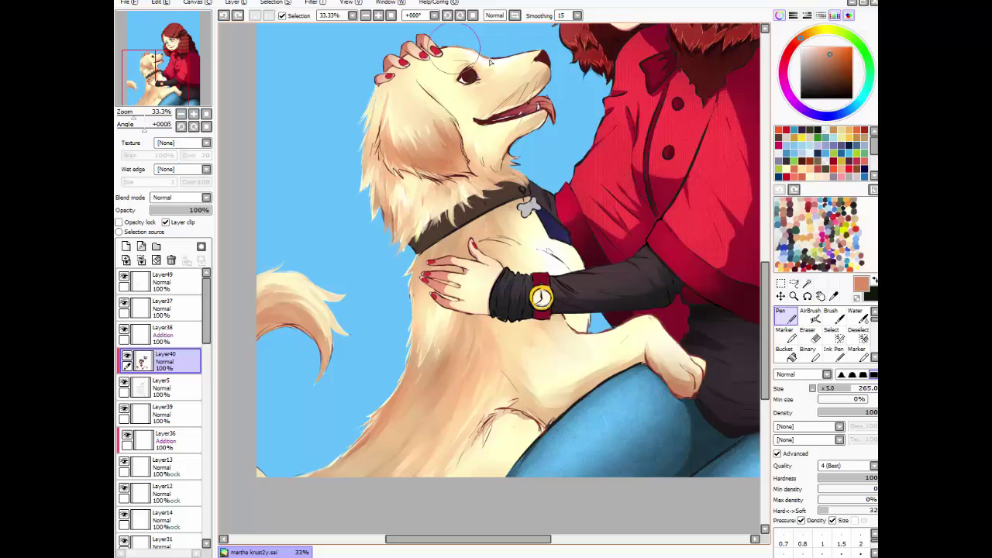